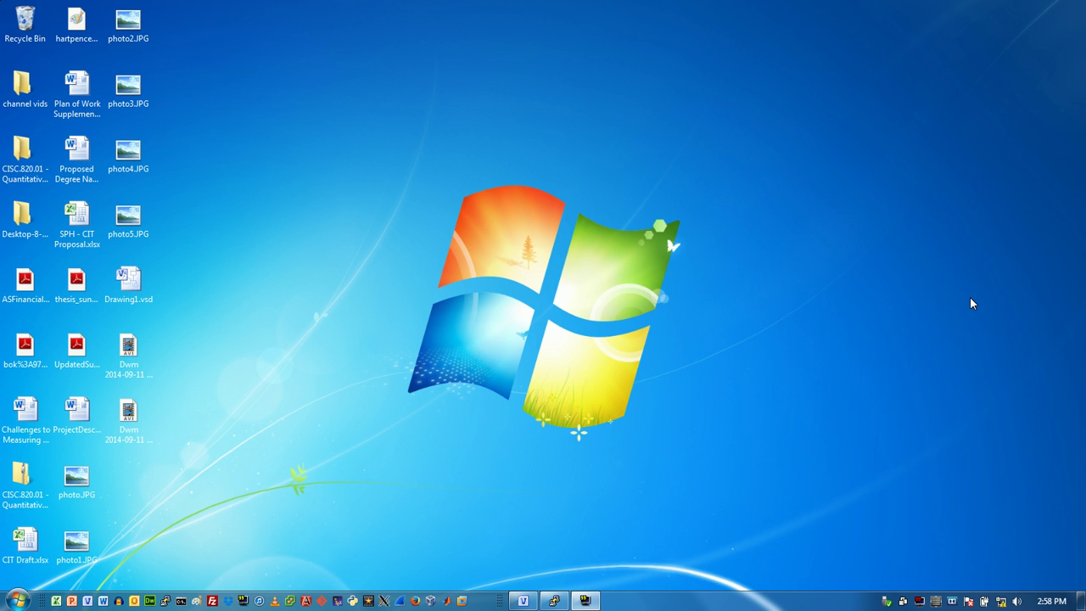
- Switch to the Visio diagram and point out the two switches and the router
key("alt+Tab")
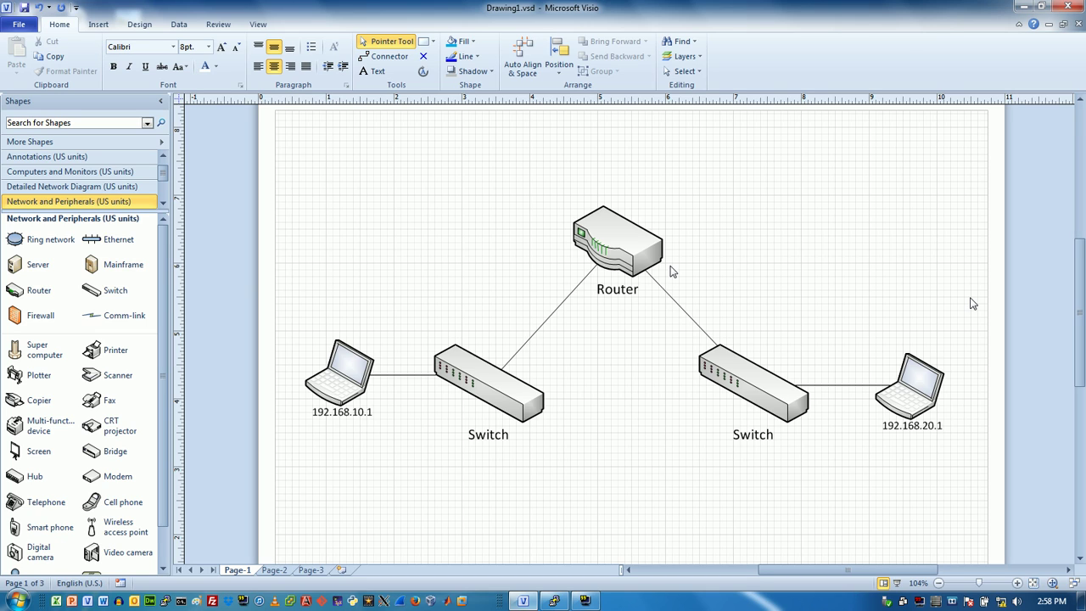
left_click(471, 375)
left_click(716, 375)
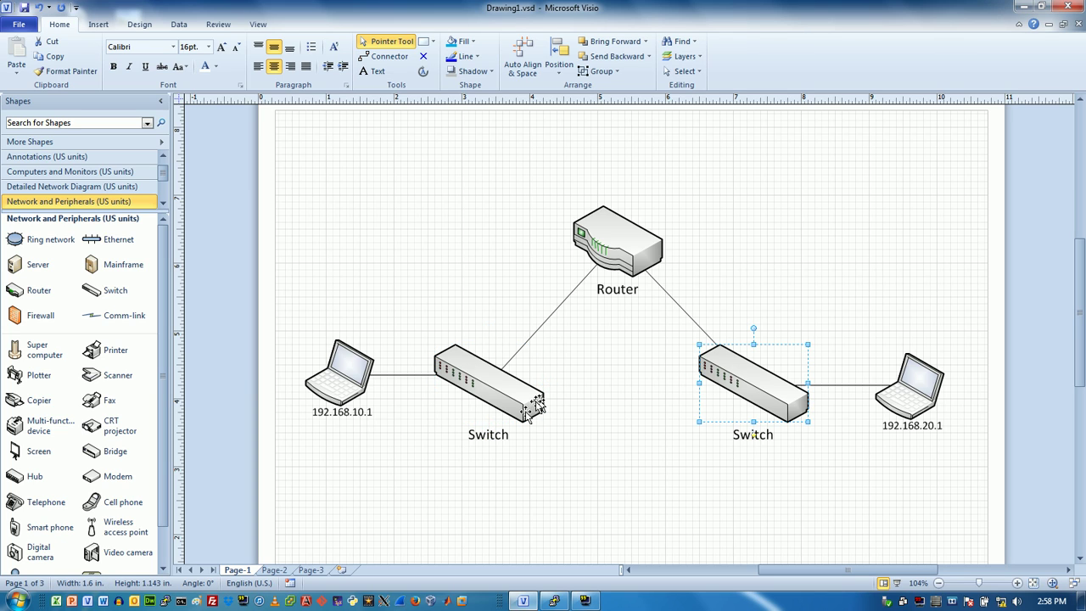
left_click(613, 244)
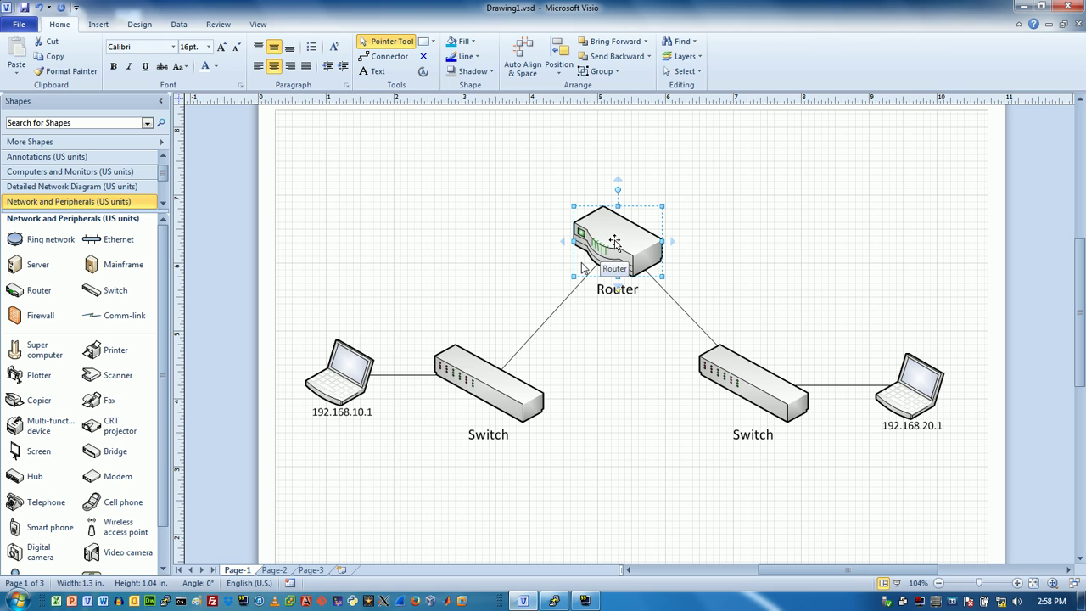
- Point out the Switch With VLANs and router shapes on Page-2, then move to Page-3
left_click(273, 570)
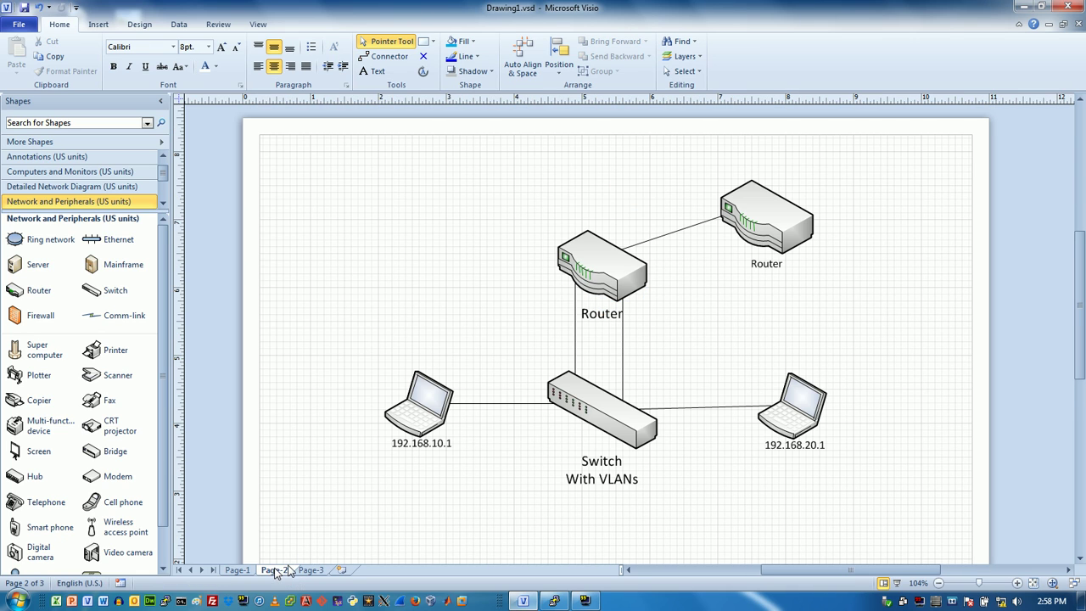
left_click(615, 412)
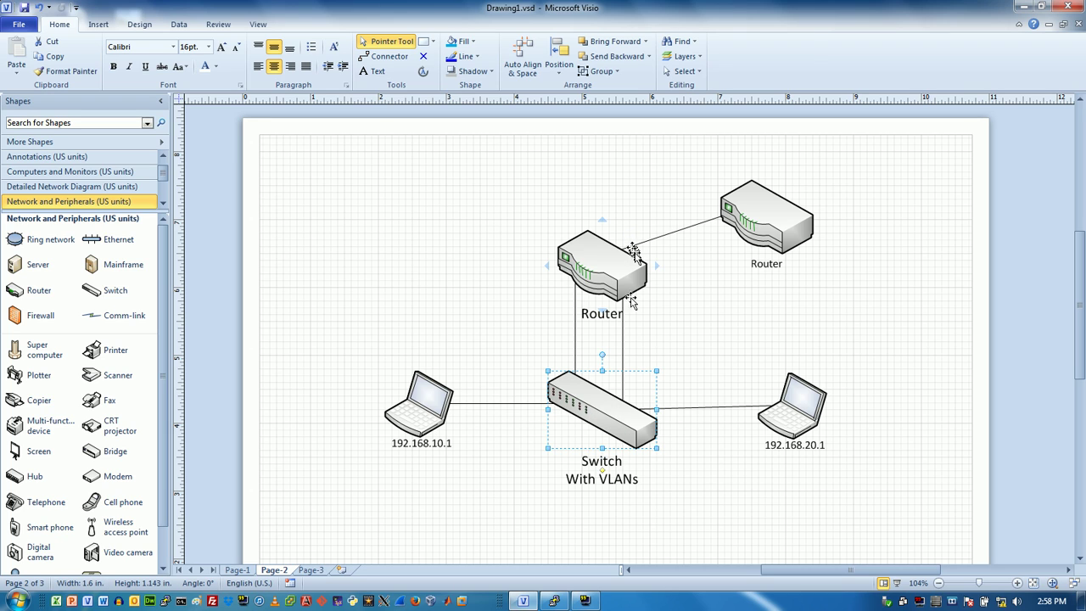
left_click(735, 365)
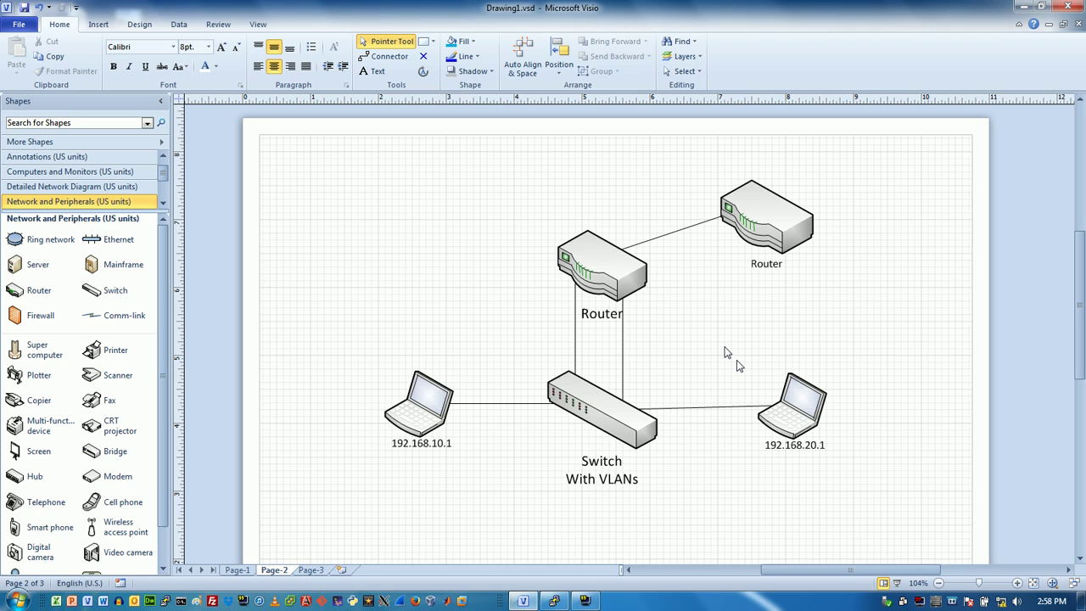
left_click(774, 222)
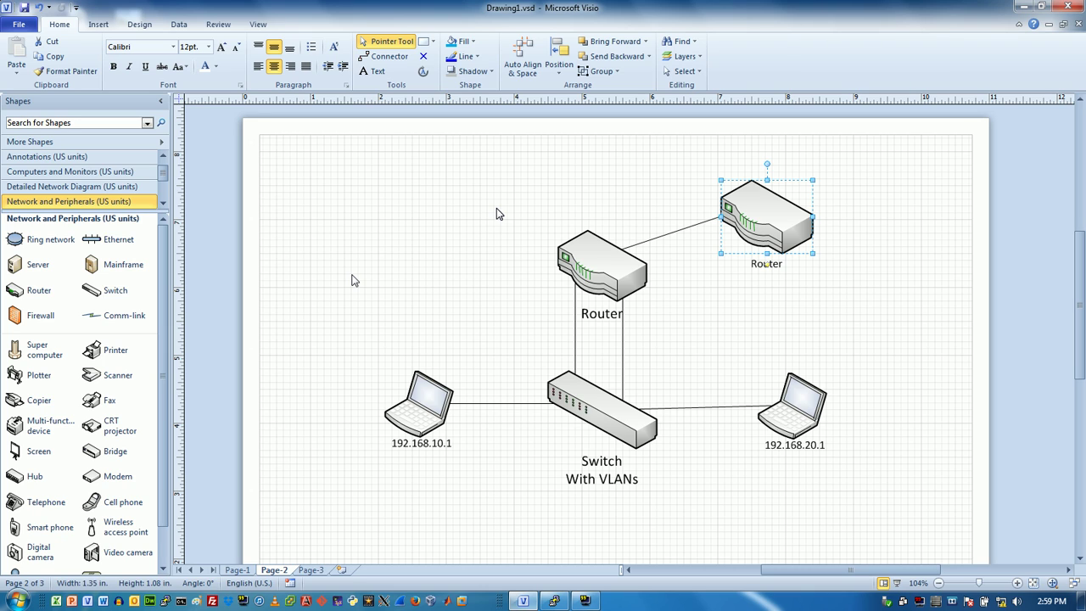
left_click(310, 570)
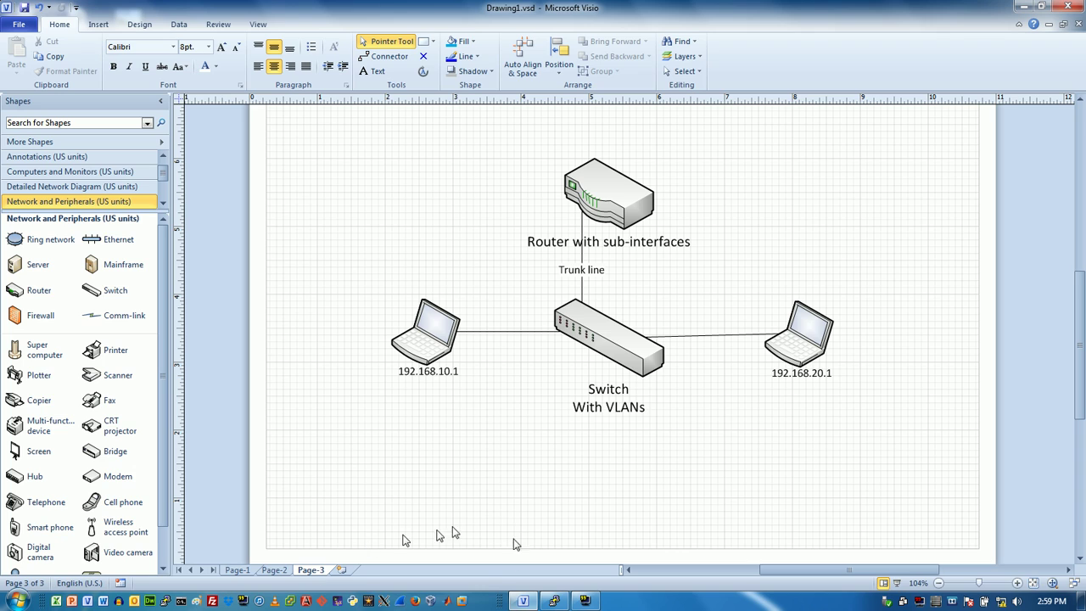
- Highlight the trunk line, flip through Pages 1–3, and close Visio without saving
left_click(583, 231)
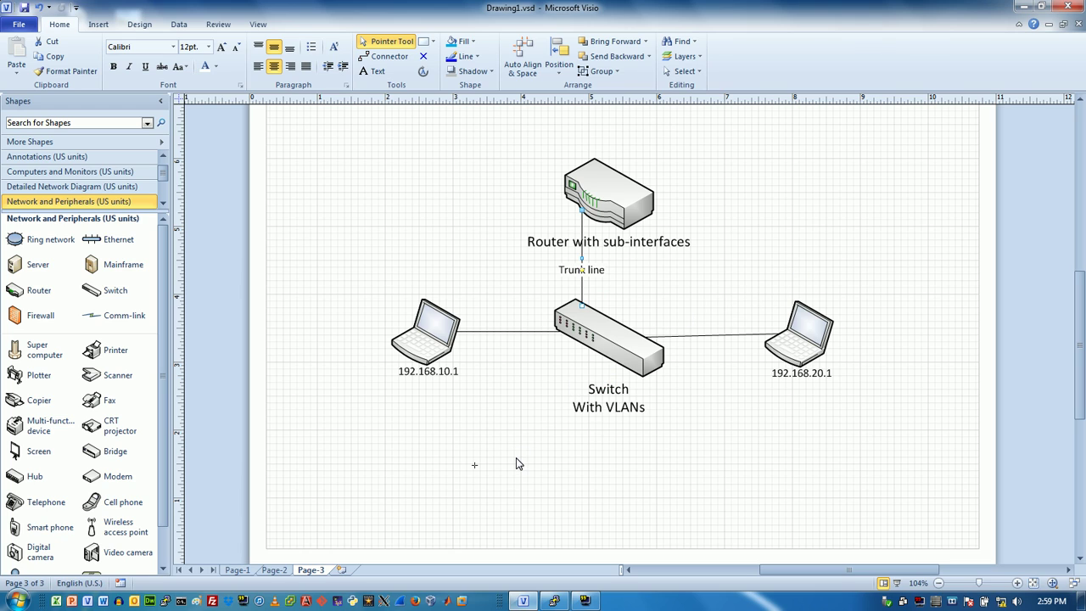
left_click(321, 511)
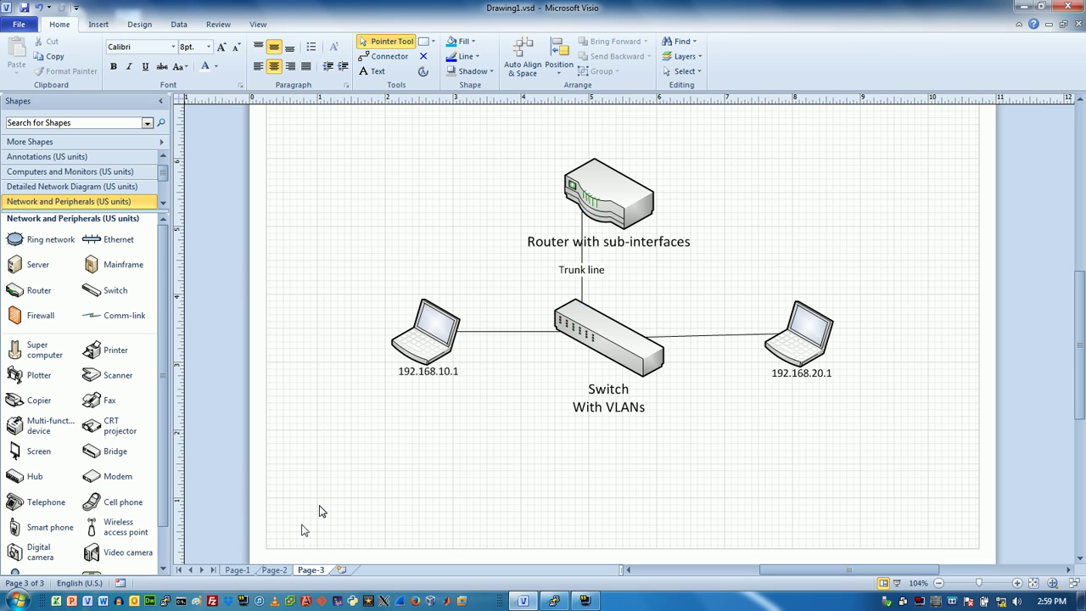
left_click(274, 569)
left_click(242, 570)
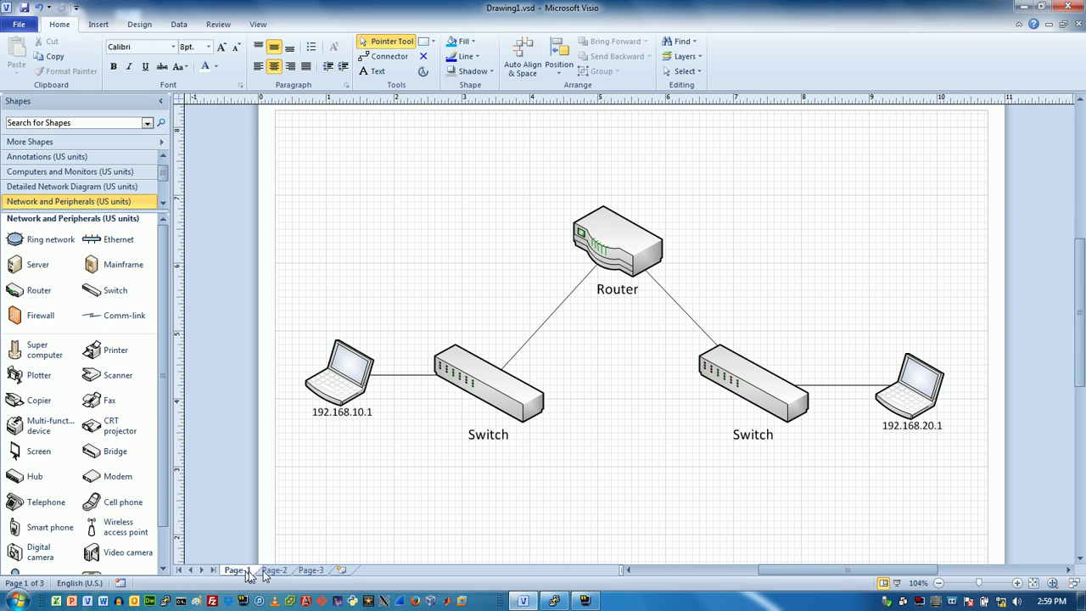
left_click(274, 570)
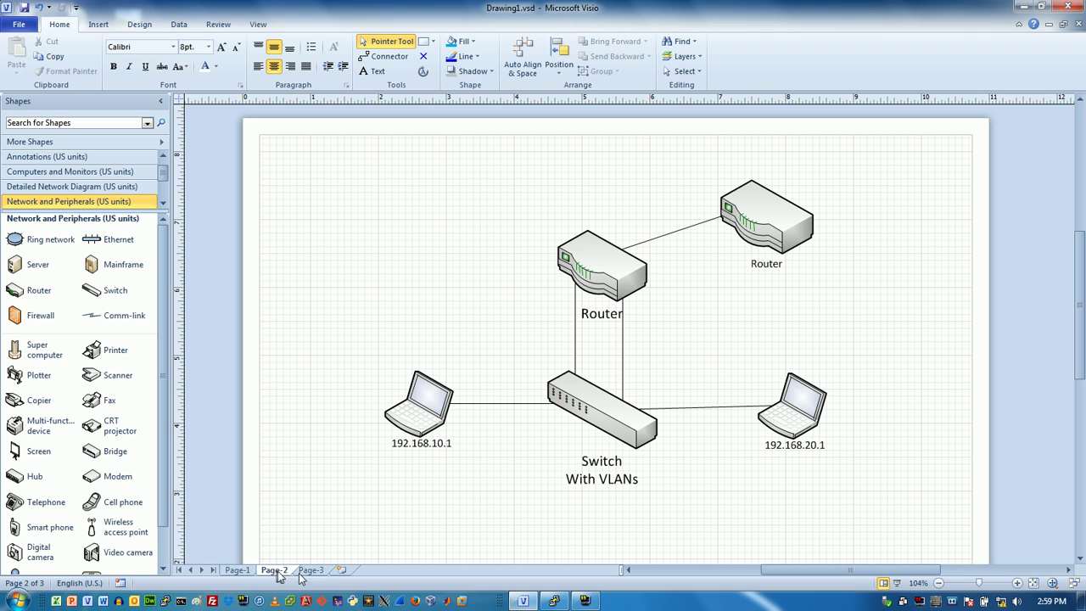
left_click(312, 570)
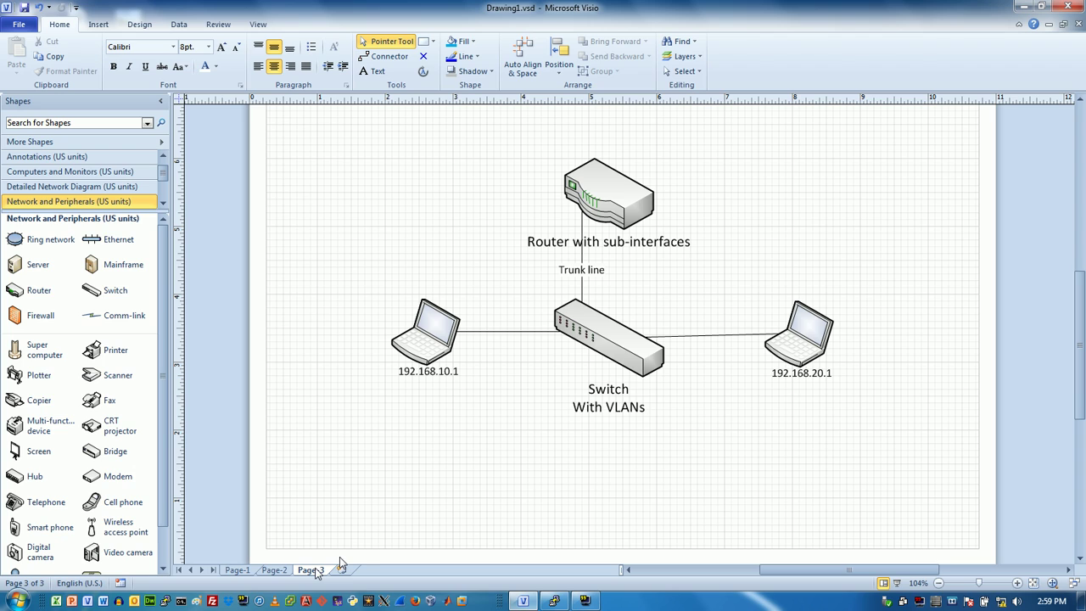
left_click(1068, 6)
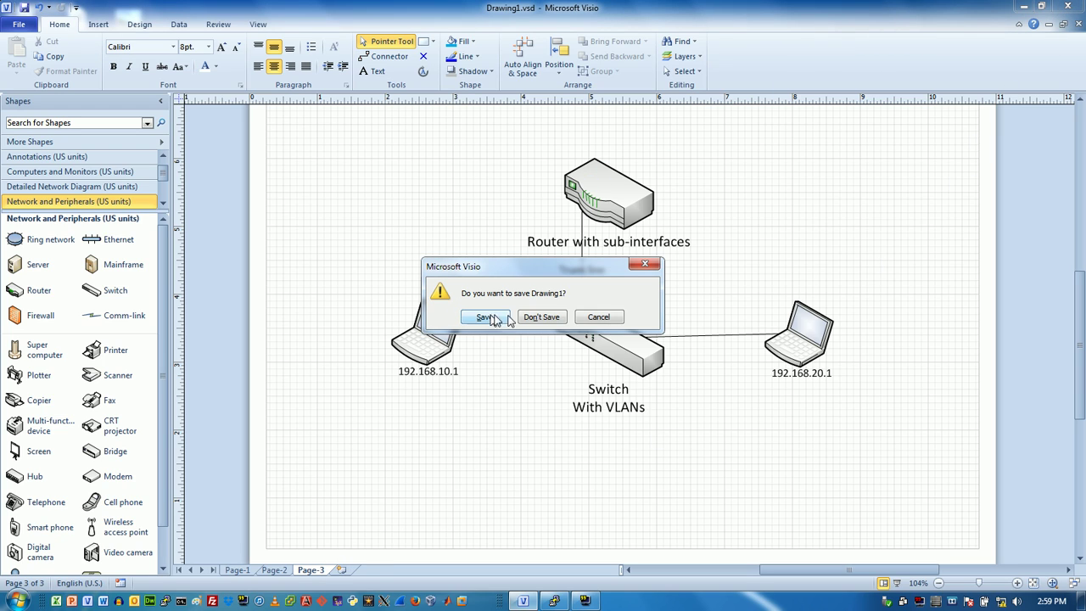
left_click(536, 316)
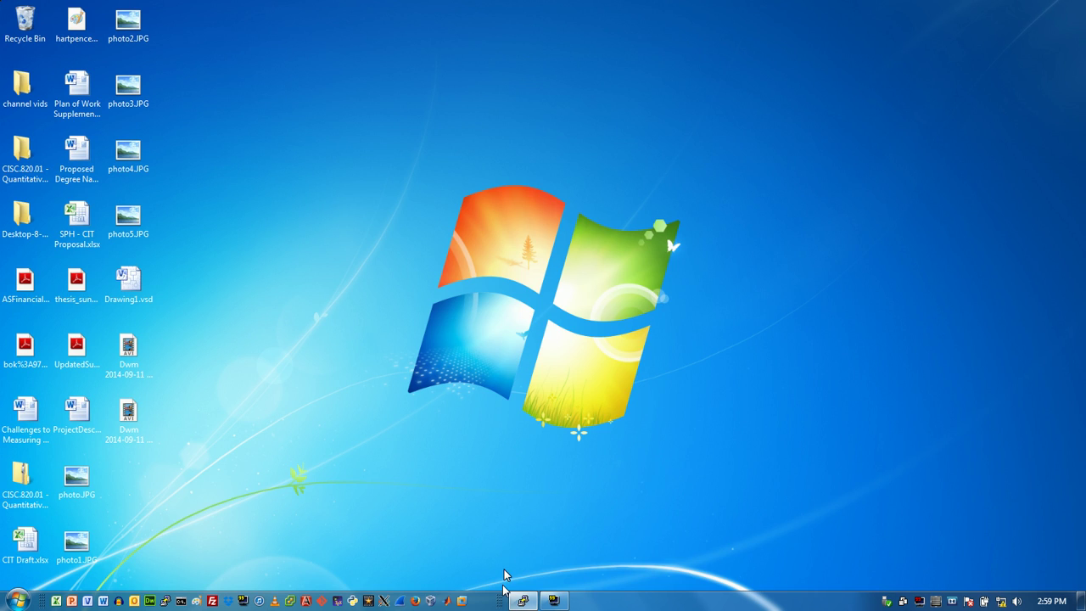
- On the switch's PuTTY console, run 'sh vlan' to list VLANs with all ports in VLAN 1
left_click(523, 600)
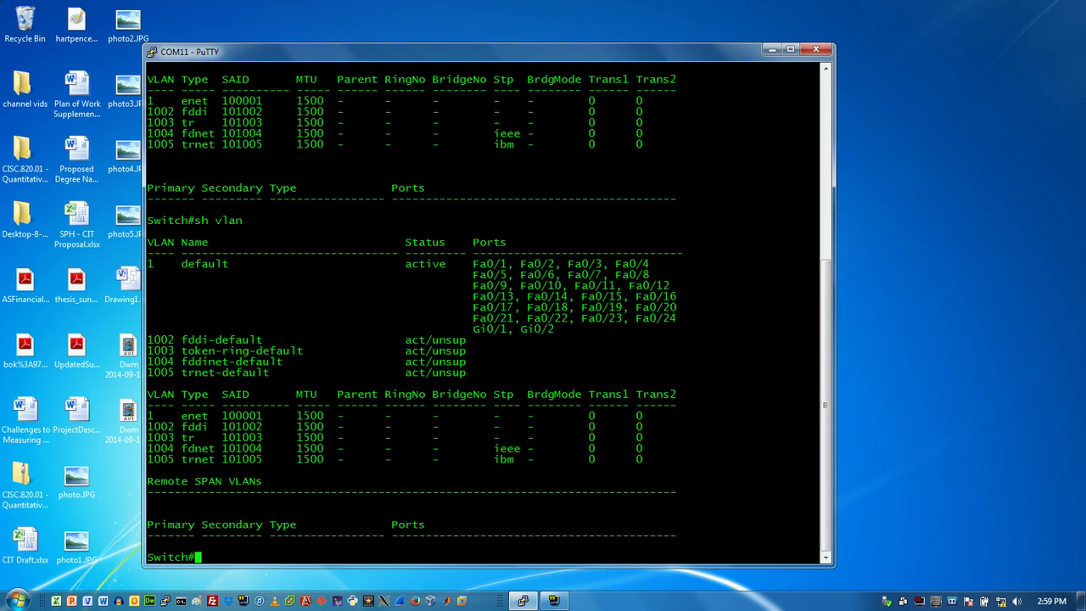
key("Return")
key("Return")
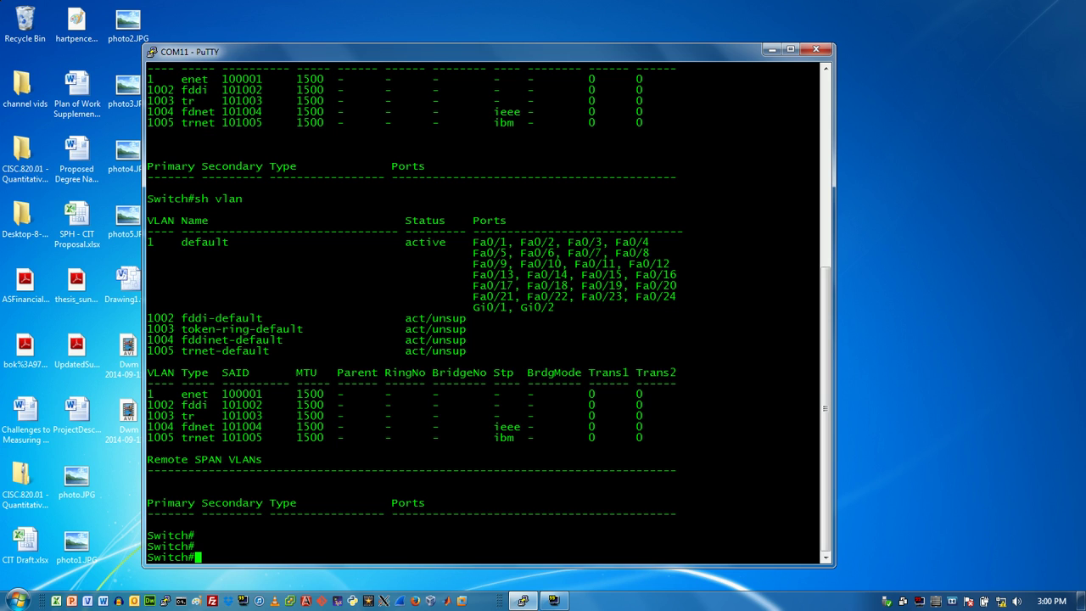
type("sh vlan")
key("Return")
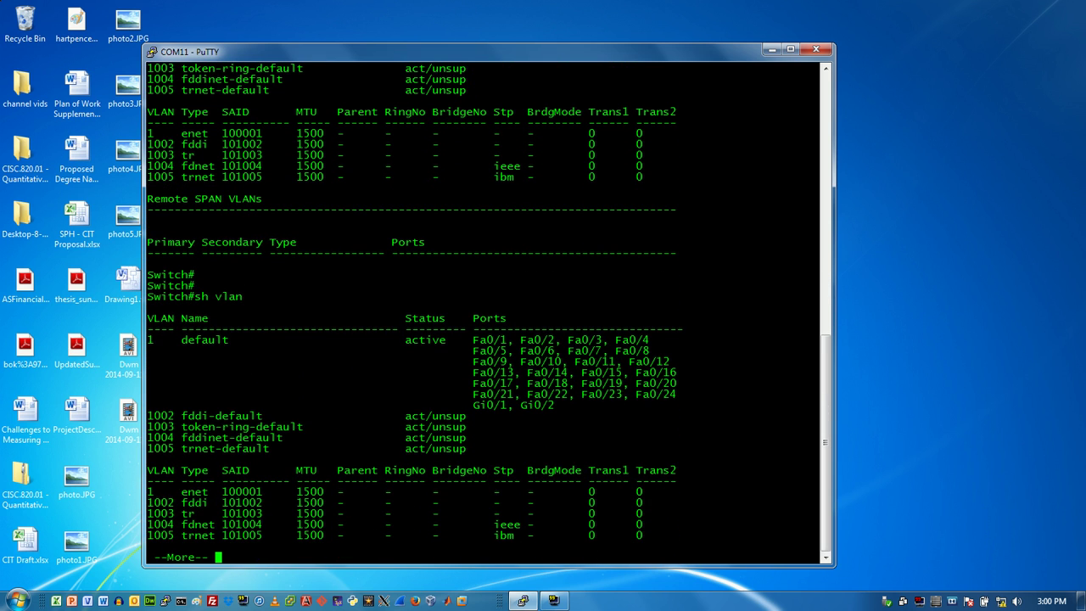
key("space")
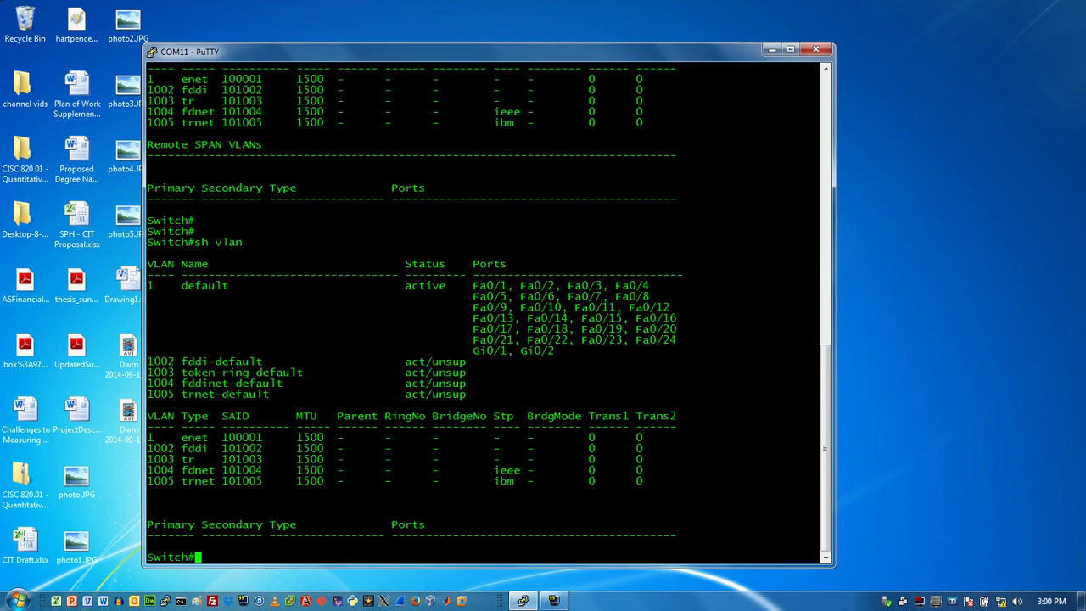
- Enter configuration mode and assign switch ports Fa0/1–6 to access VLAN 10
type("conf t")
key("Return")
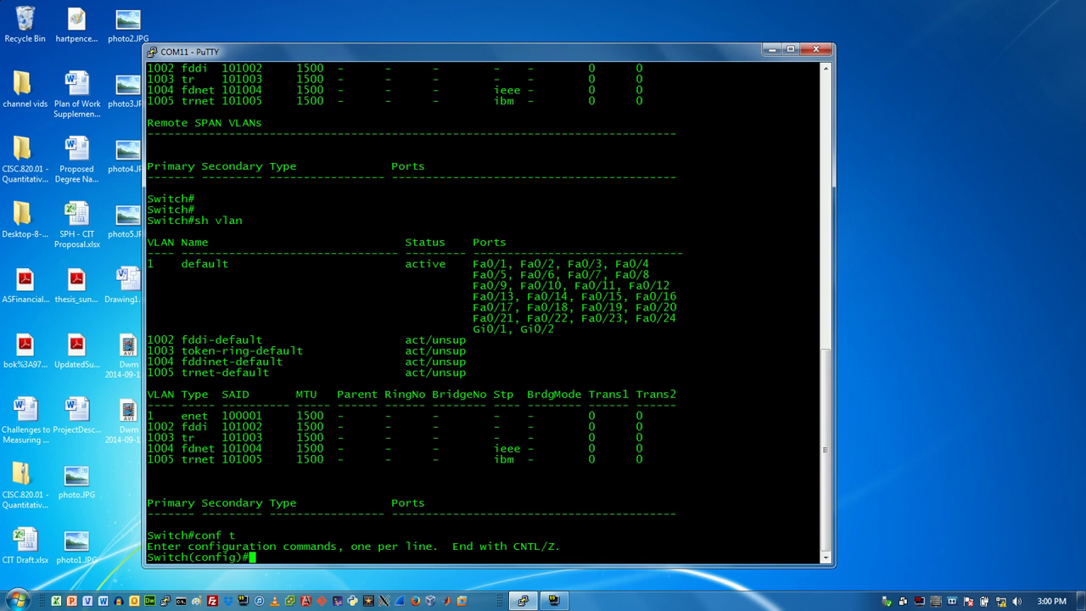
type("int range f0/1-6")
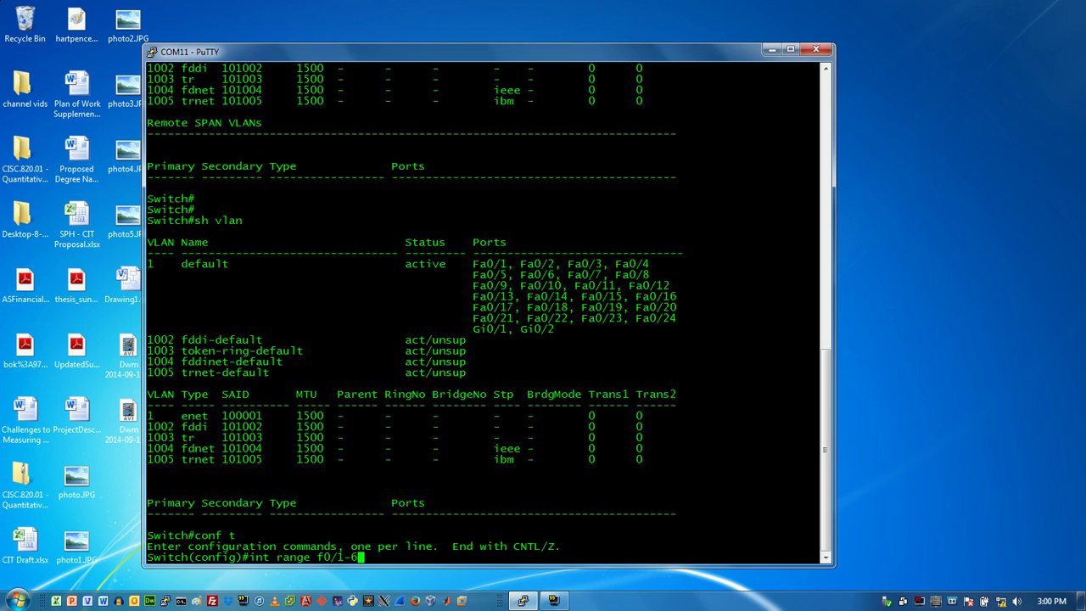
key("Return")
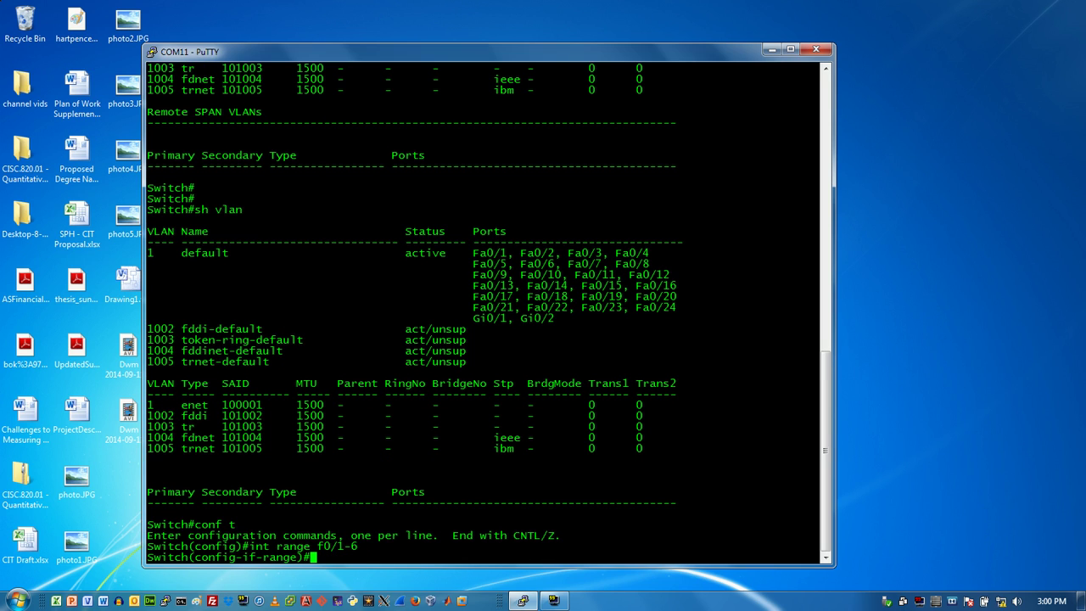
type("sw")
key("Tab")
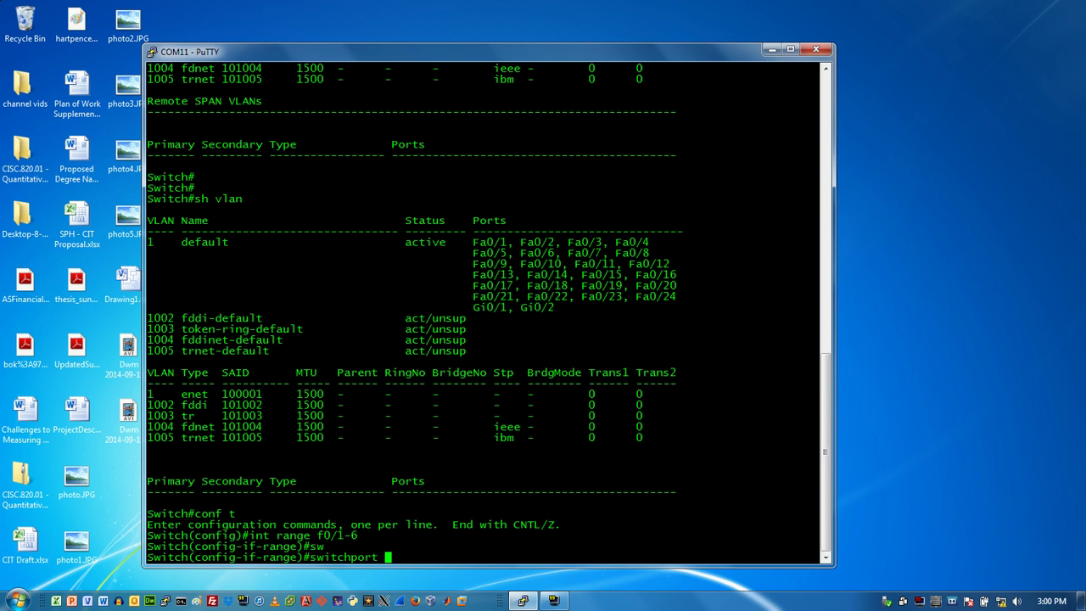
type("access vlan 10")
key("Return")
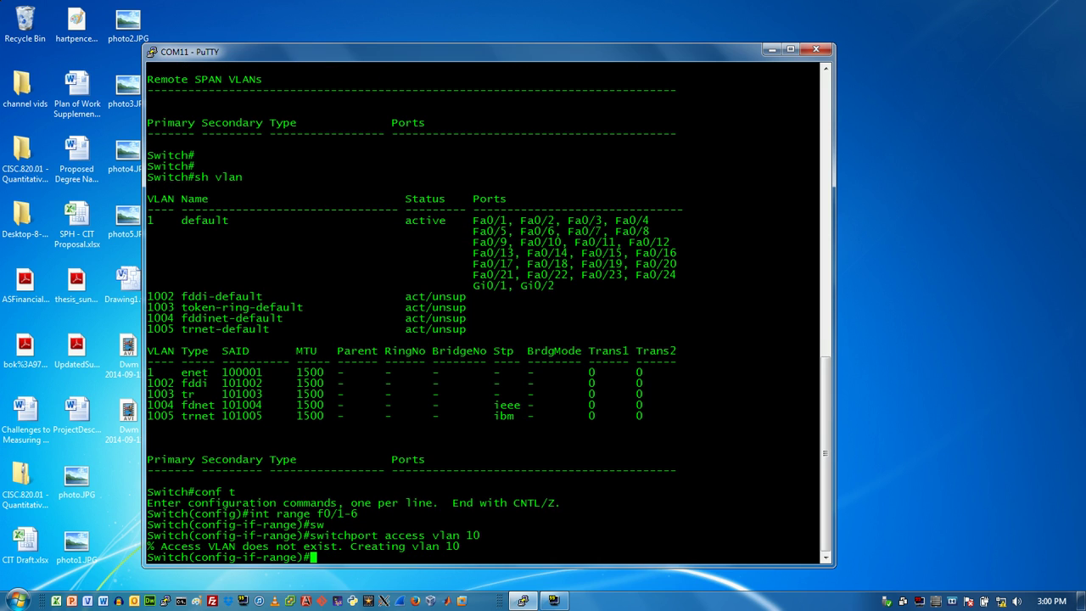
- Assign switch ports Fa0/7–12 to access VLAN 20
key("Up")
key("Up")
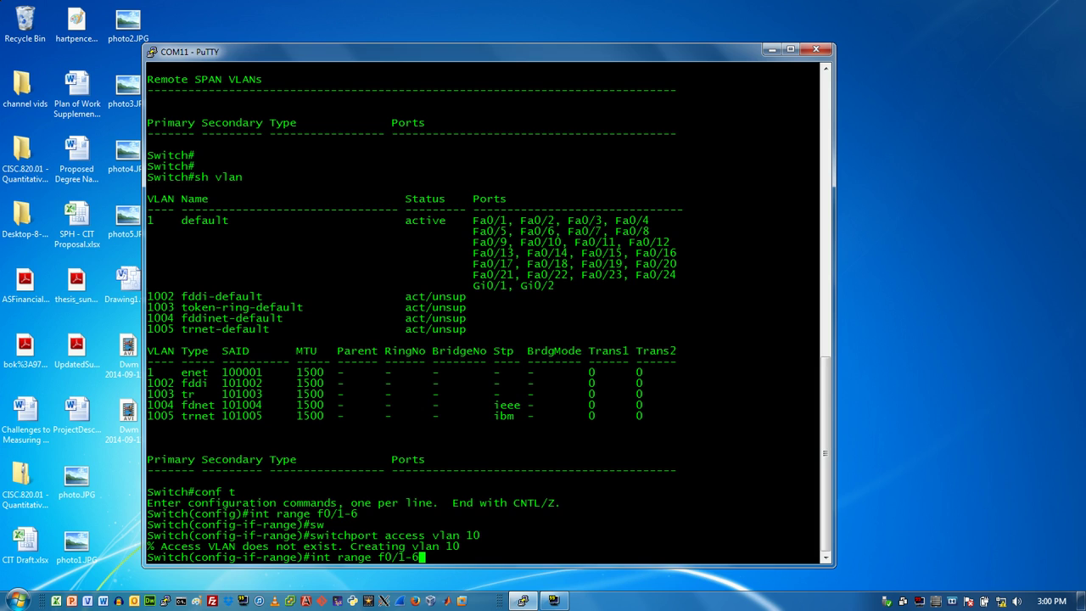
key("Left")
key("Left")
key("BackSpace")
type("7")
key("Right")
key("Right")
key("BackSpace")
type("12")
key("Return")
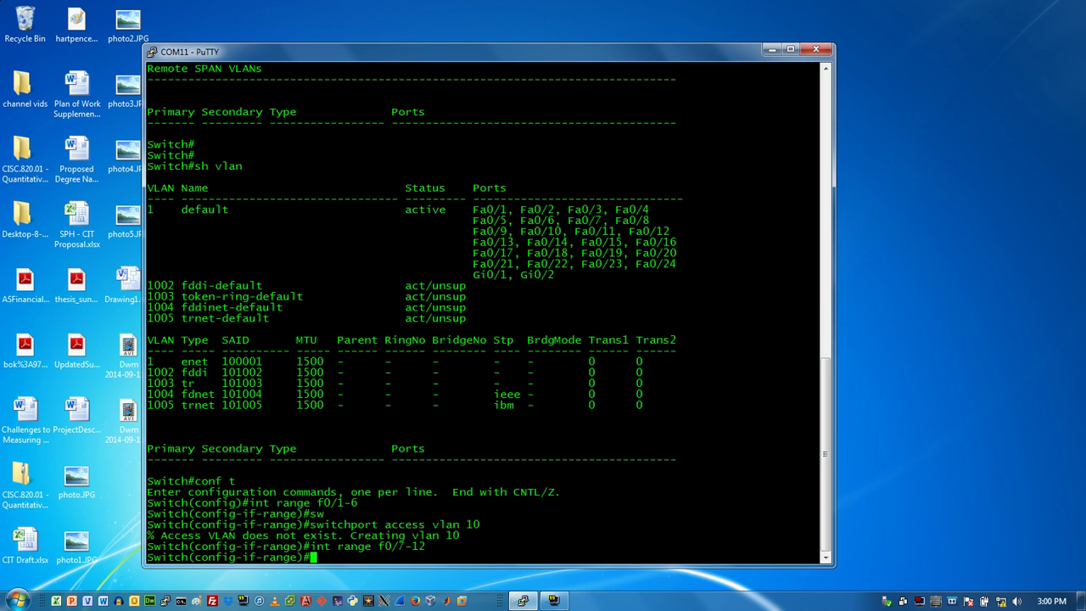
key("Up")
key("Up")
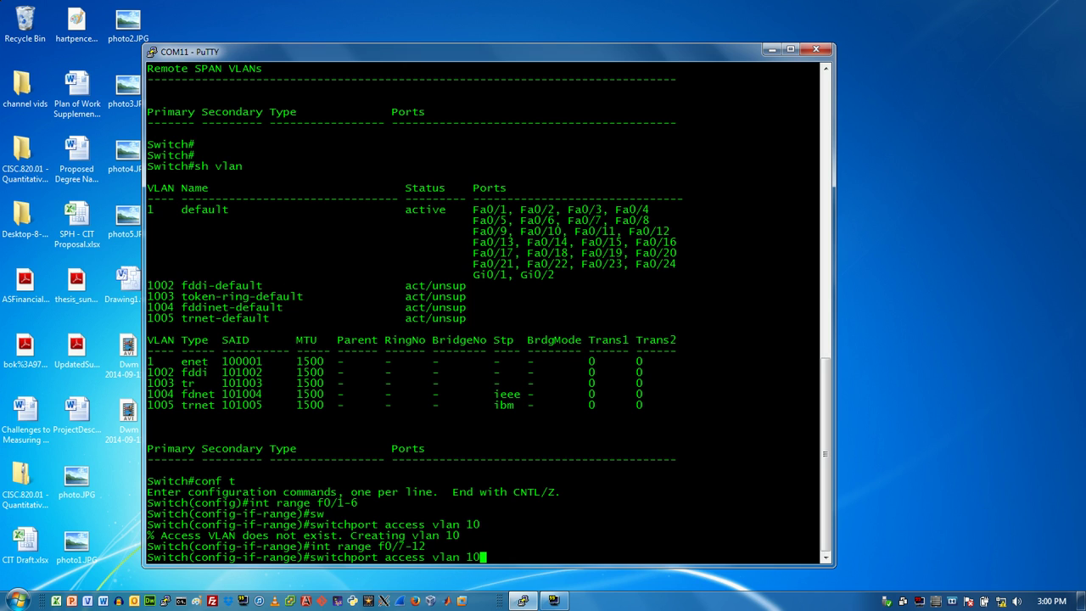
key("BackSpace")
key("BackSpace")
type("20")
key("Return")
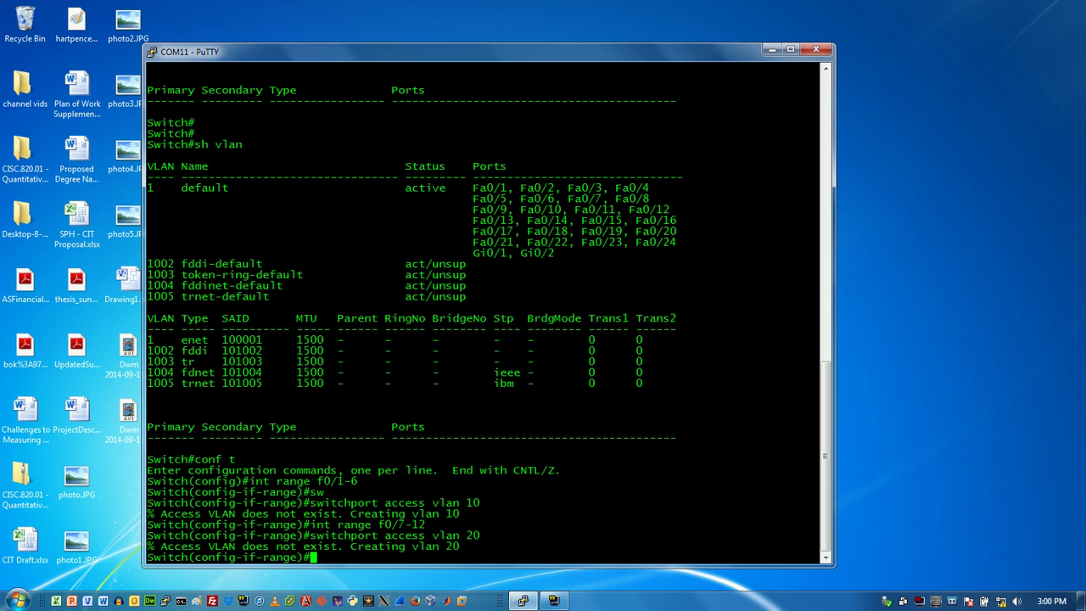
- Exit configuration mode and run 'sh vlan' to verify the port assignments
key("ctrl+z")
type("sh vlan")
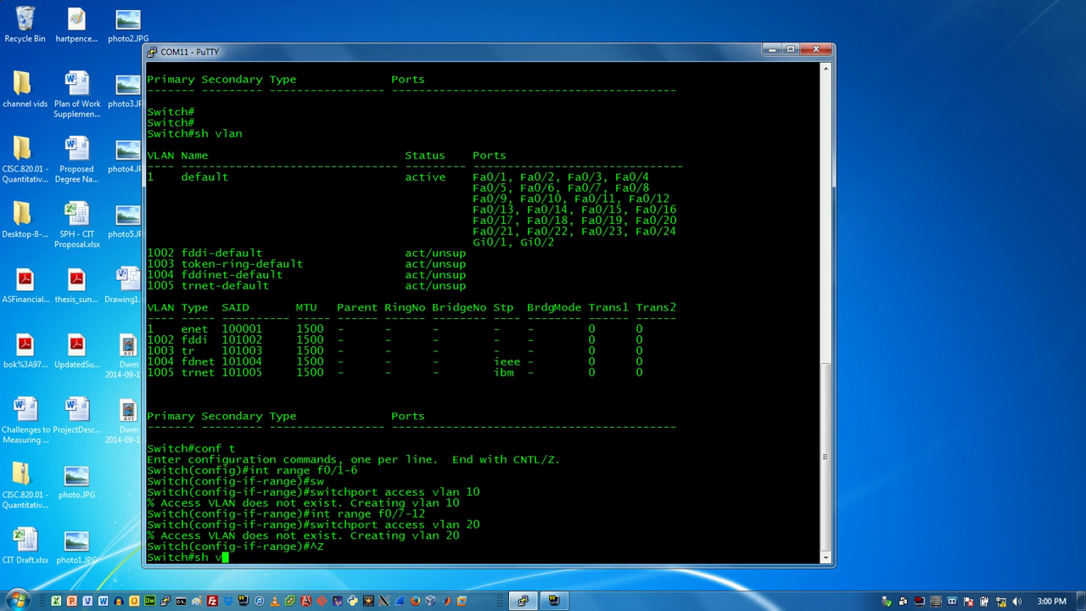
key("Return")
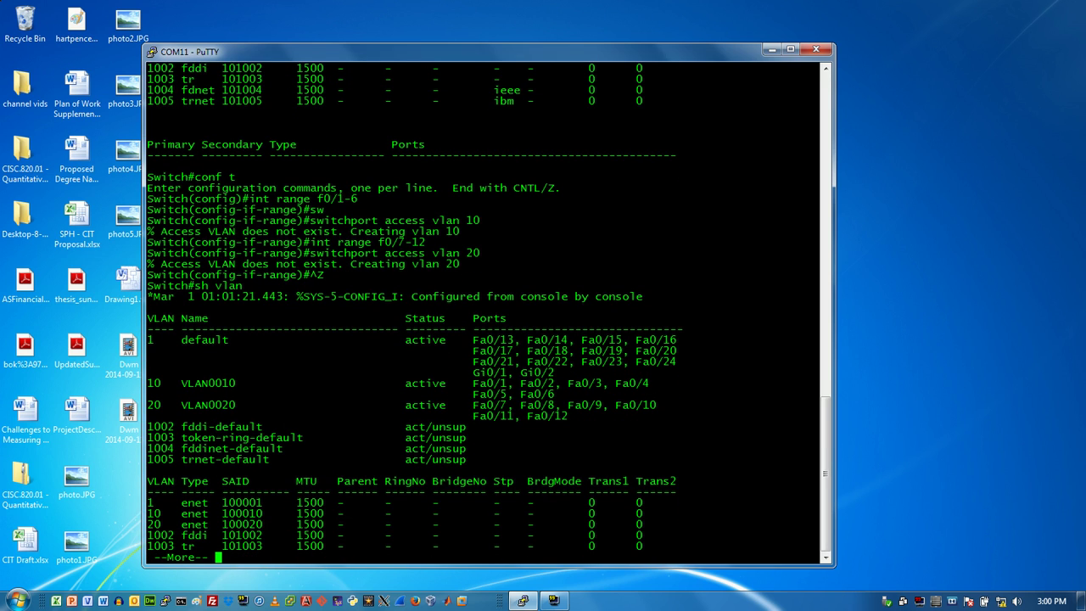
- Enter configuration mode with 'conf t' and select interface f0/24
type("q")
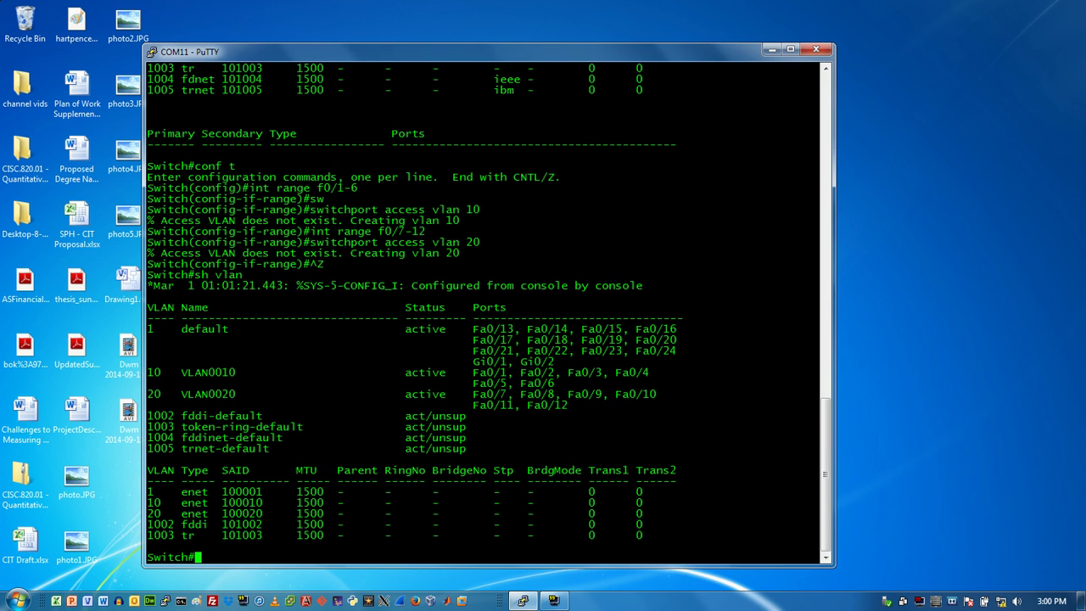
type("conf t")
key("Return")
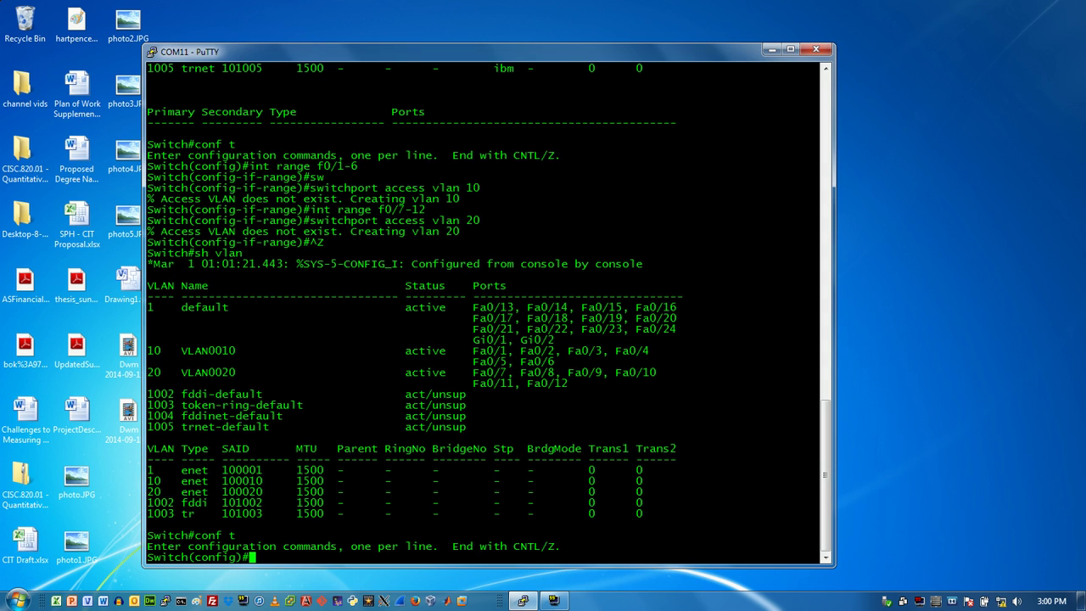
type("int f0/24")
key("Return")
- Set port f0/24's trunk encapsulation to dot1q
type("sw")
key("Tab")
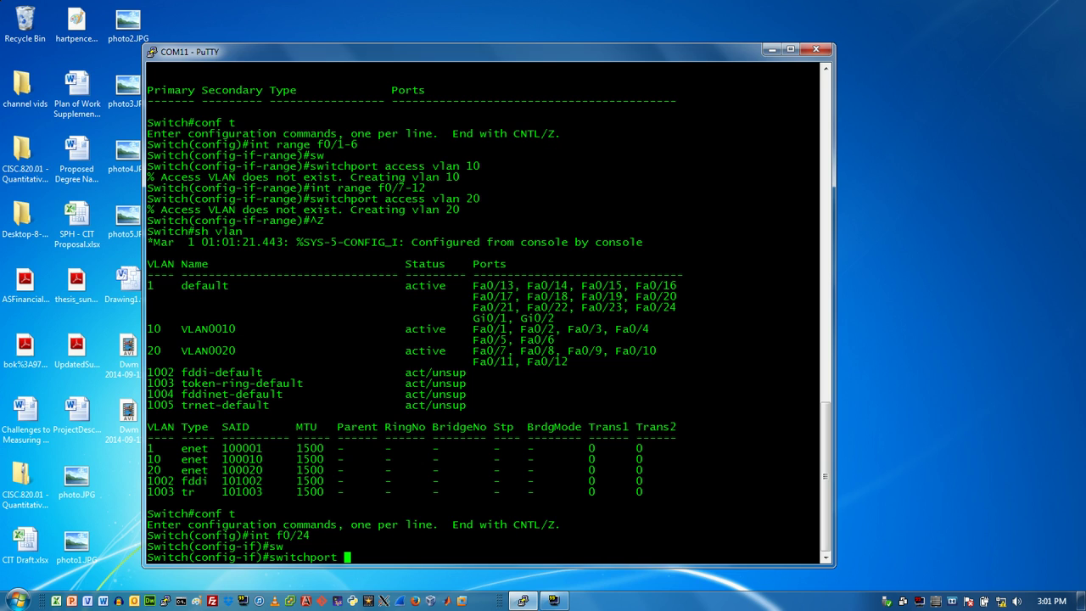
type("mode")
key("BackSpace")
key("BackSpace")
key("BackSpace")
key("BackSpace")
type("enc")
key("Tab")
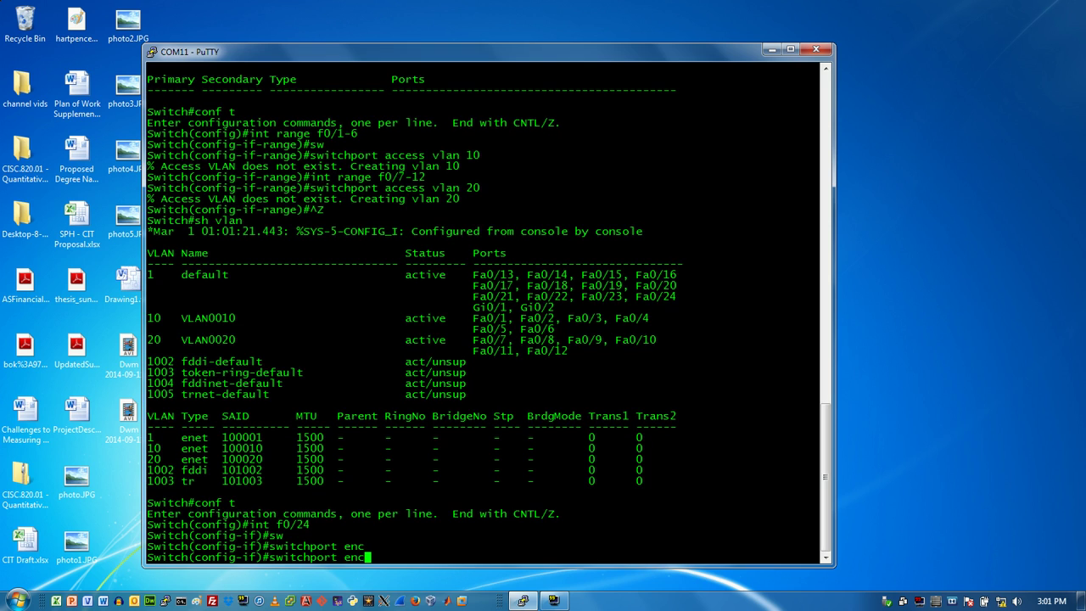
type("apsulation dot1q")
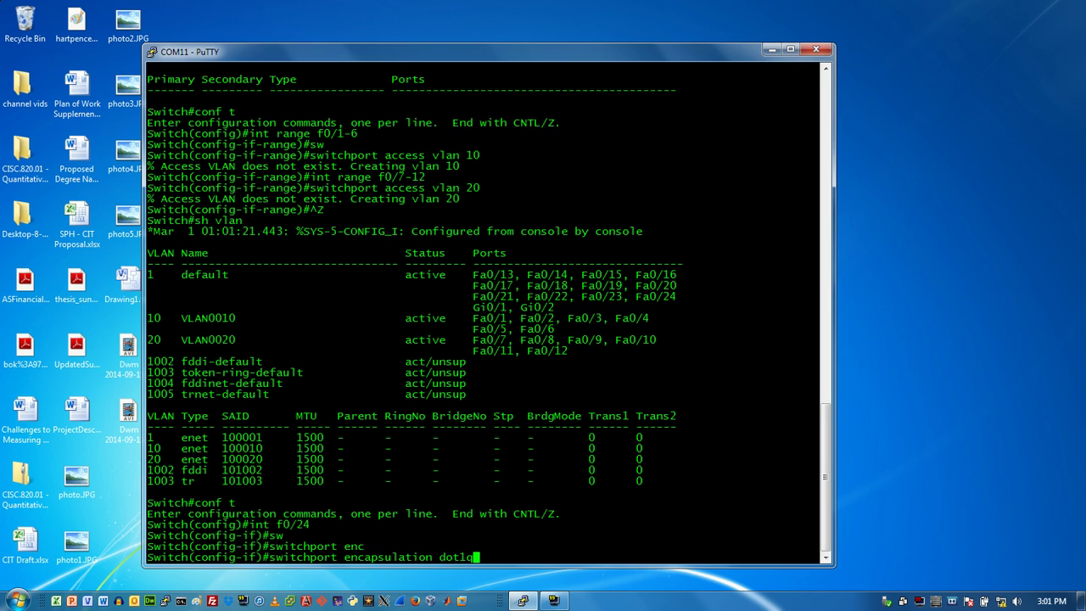
key("Return")
key("Up")
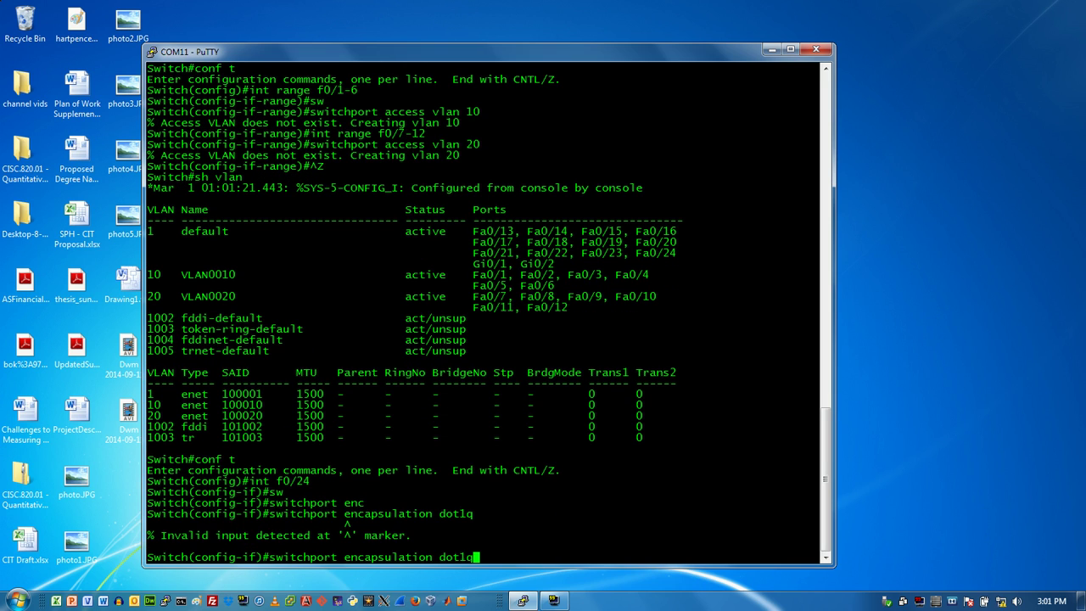
key("Left")
key("Left")
key("Left")
key("Left")
key("Left")
key("Left")
key("Left")
key("Left")
key("Left")
key("Left")
key("Left")
key("Left")
key("Left")
key("Left")
key("Left")
key("Left")
key("Left")
key("Left")
key("Left")
type("trun k")
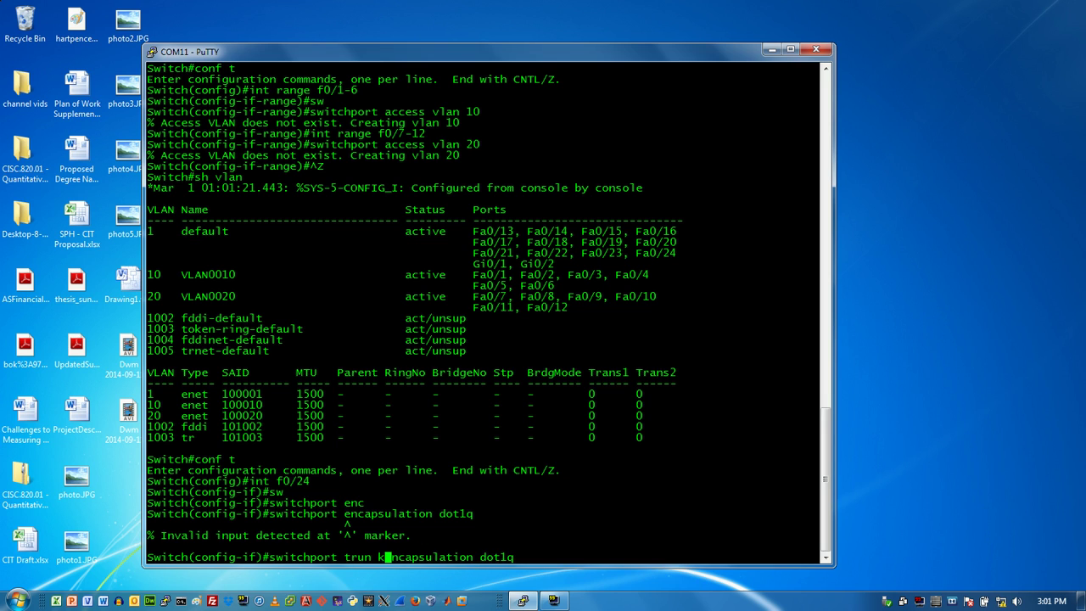
key("BackSpace")
key("BackSpace")
type("k")
key("Return")
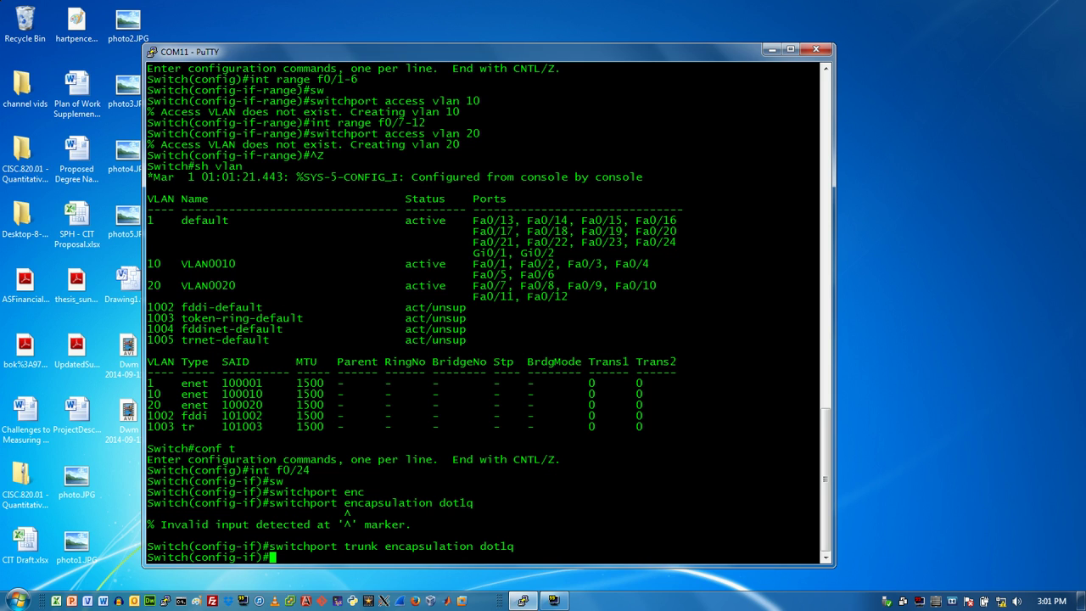
- Set f0/24 to 'switchport mode trunk' and return to the privileged prompt
type("sw")
key("Tab")
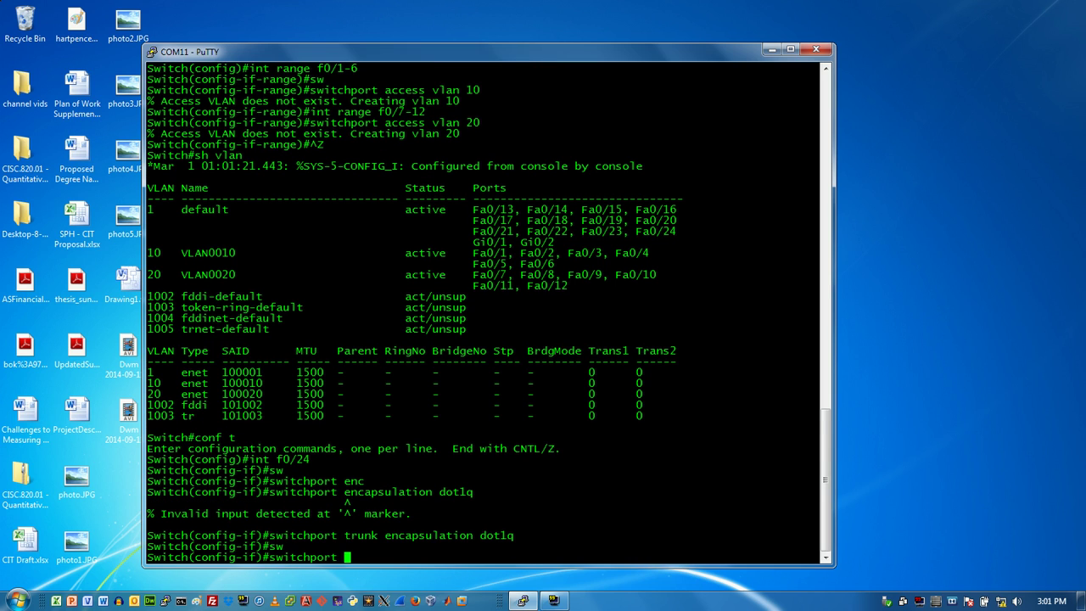
type("mode trunk")
key("Return")
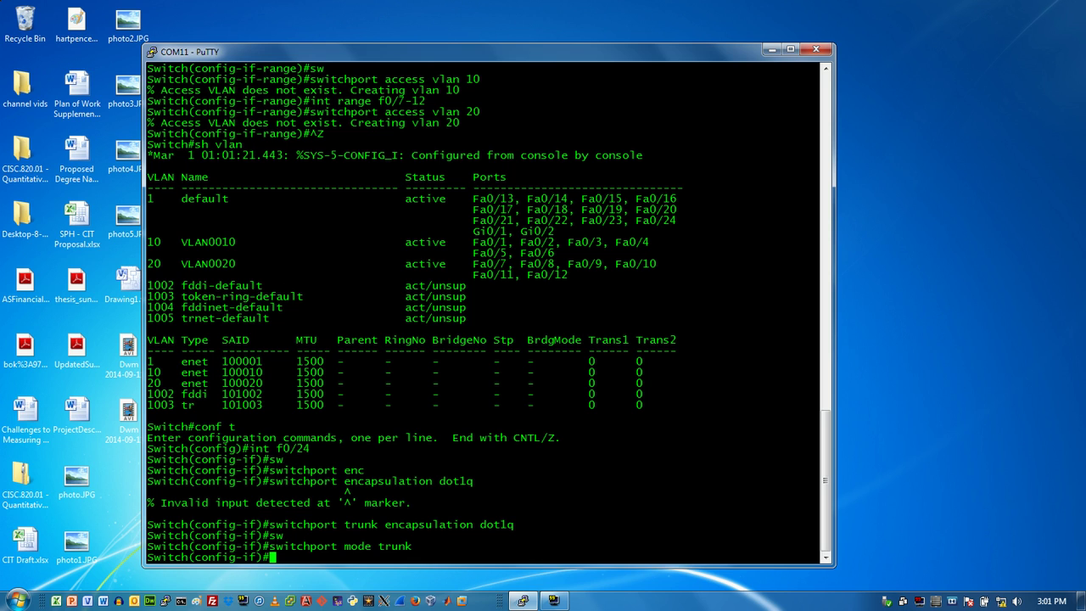
key("ctrl+z")
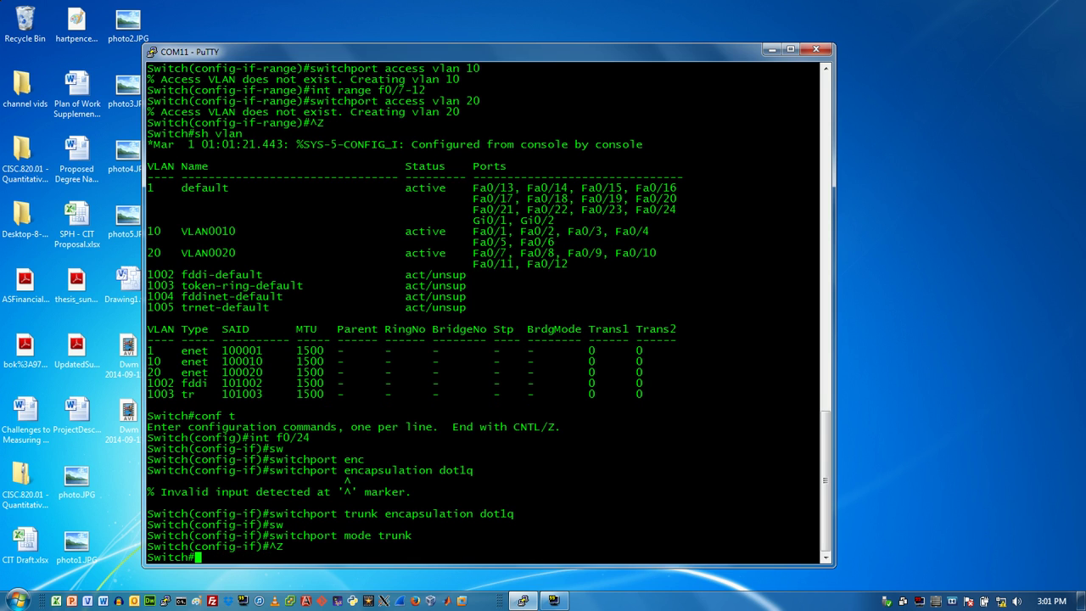
- Enable privileged mode on the router and page through 'sh run' showing Fa0/0 and Fa0/1 shut down
key("Return")
key("Return")
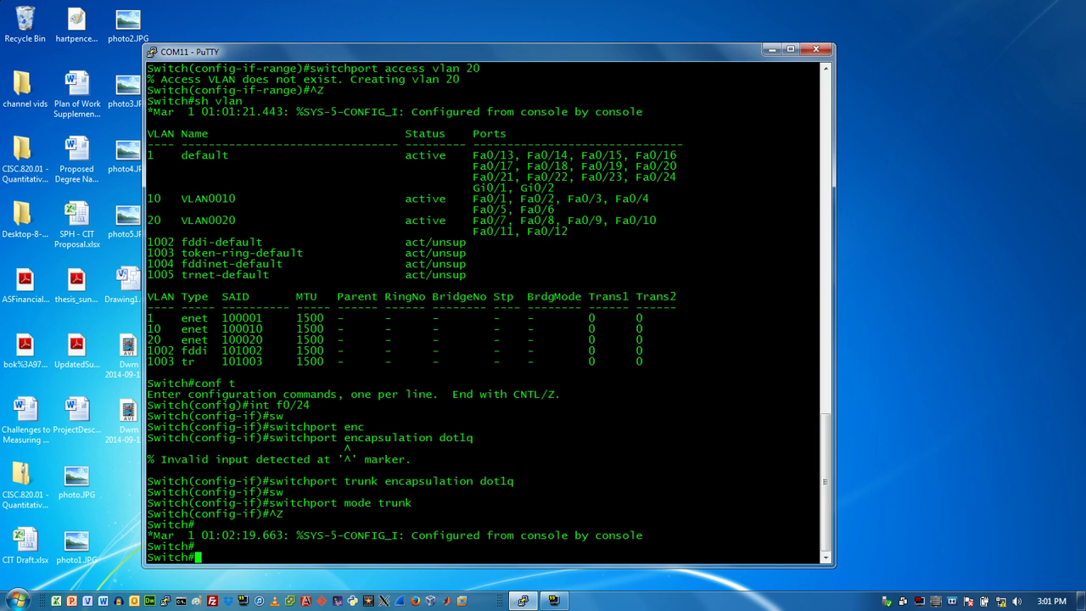
key("Return")
key("Return")
type("ena")
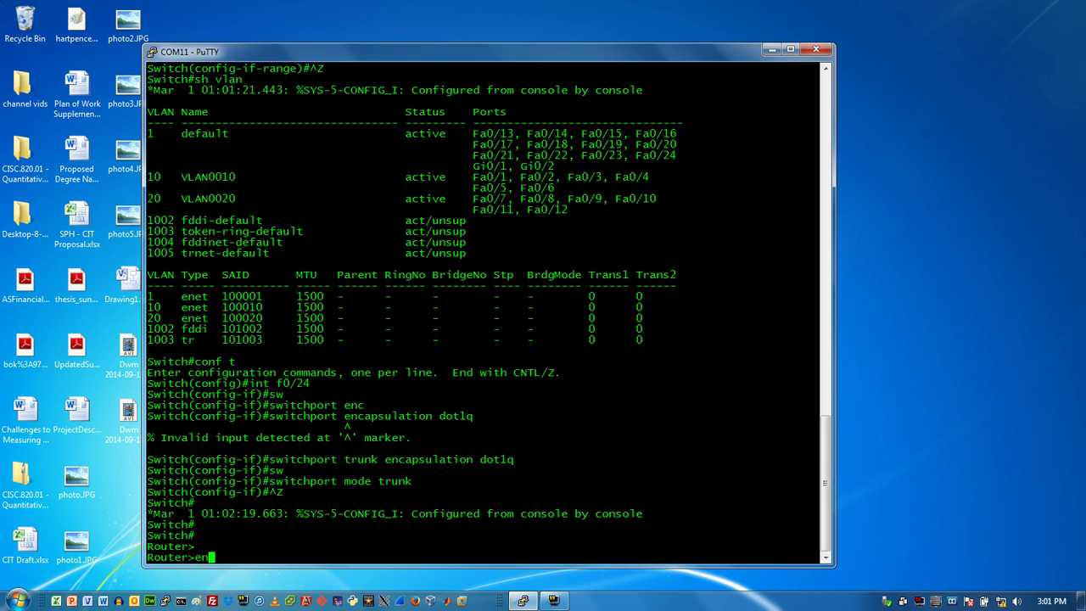
key("Return")
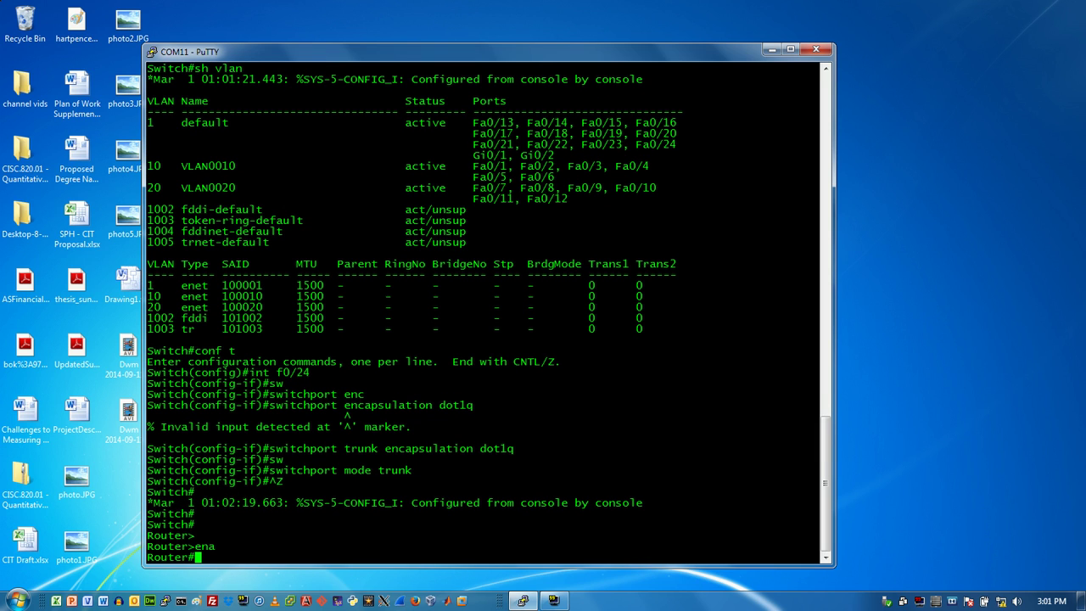
type("sh run")
key("Return")
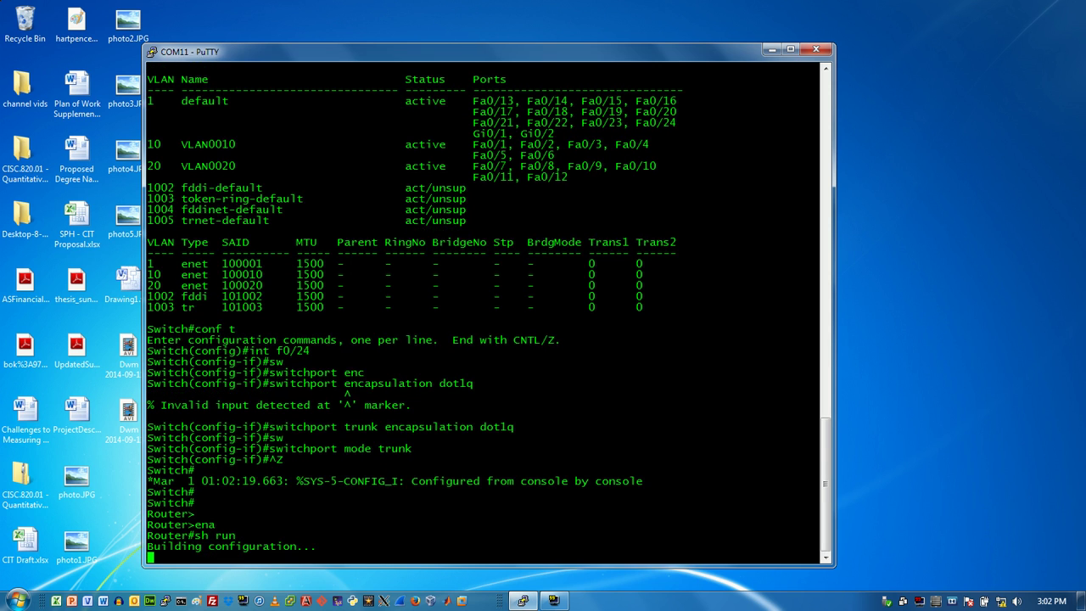
key("space")
key("space")
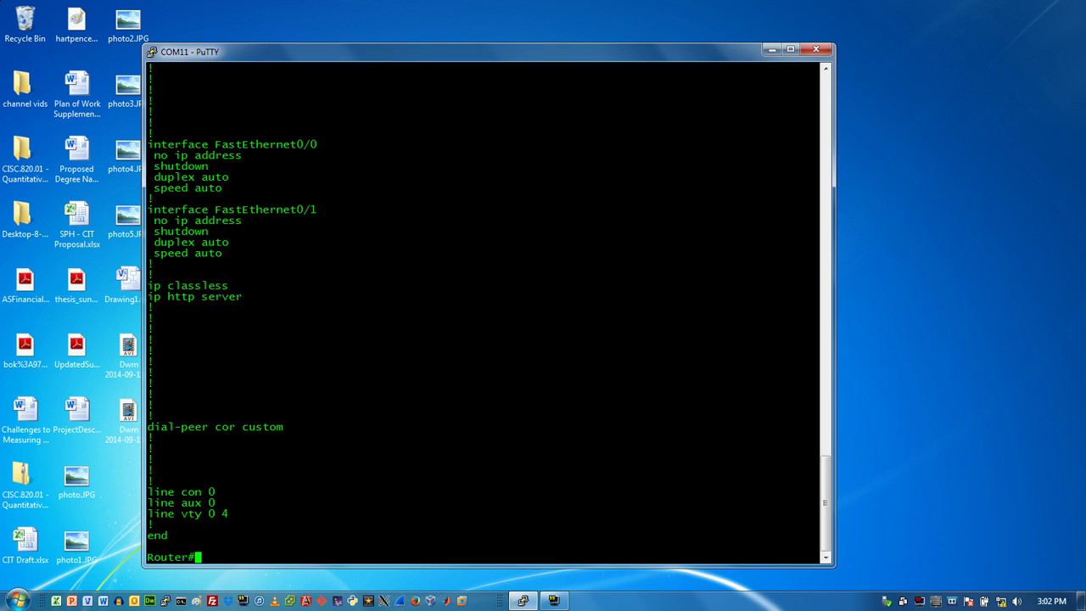
type("q")
key("BackSpace")
- Create sub-interface f0/0.10 and attempt address 192.168.10.254 255.255.255.0
type("conf t")
key("Return")
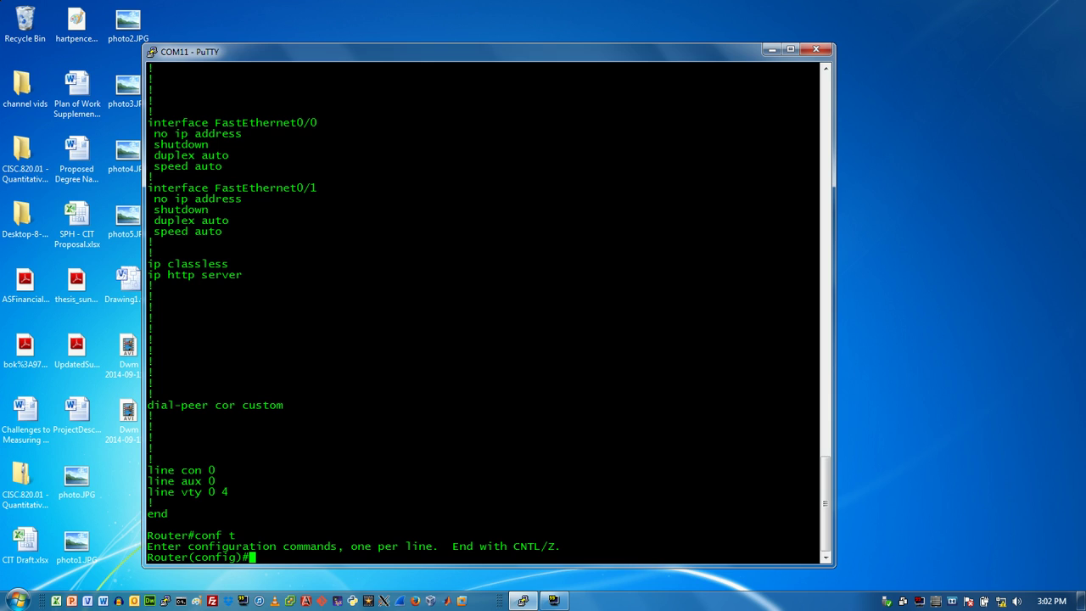
type("int f0/0.10")
key("Return")
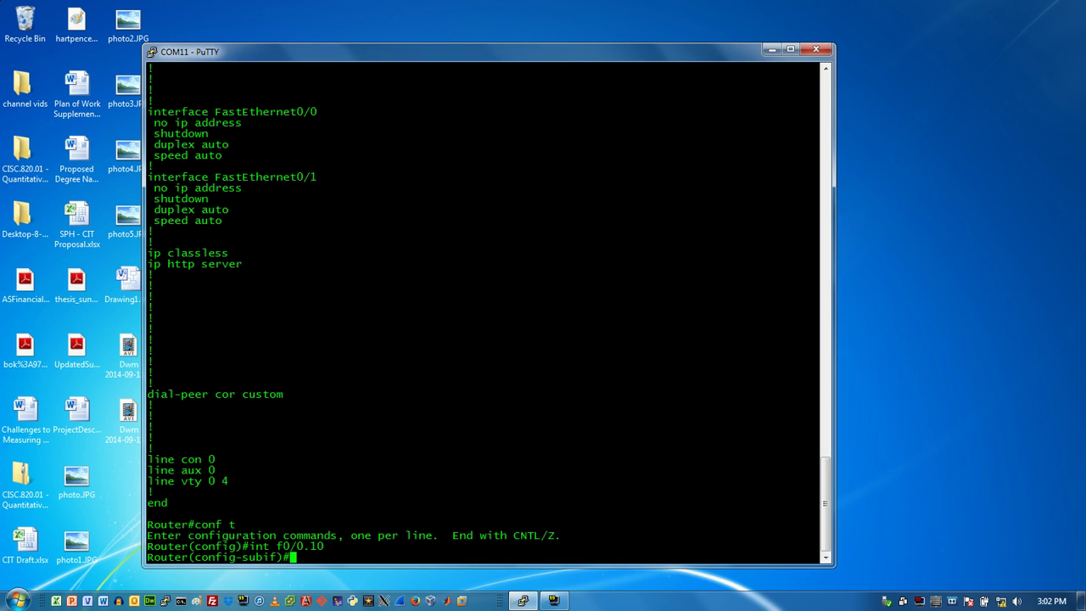
type("ip address 192.168.1")
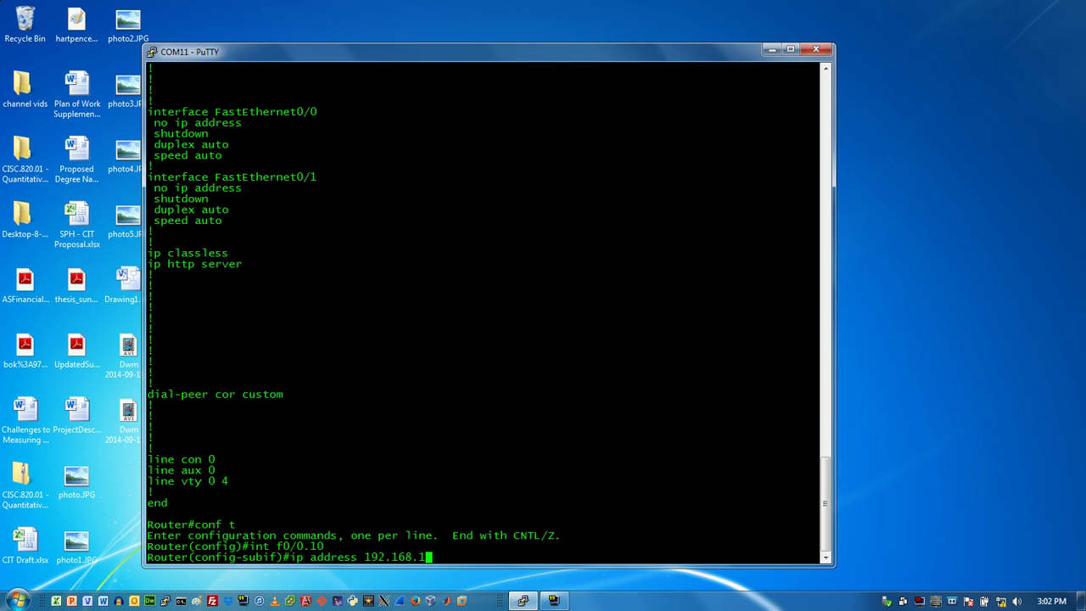
type("0.254 255.255.255.")
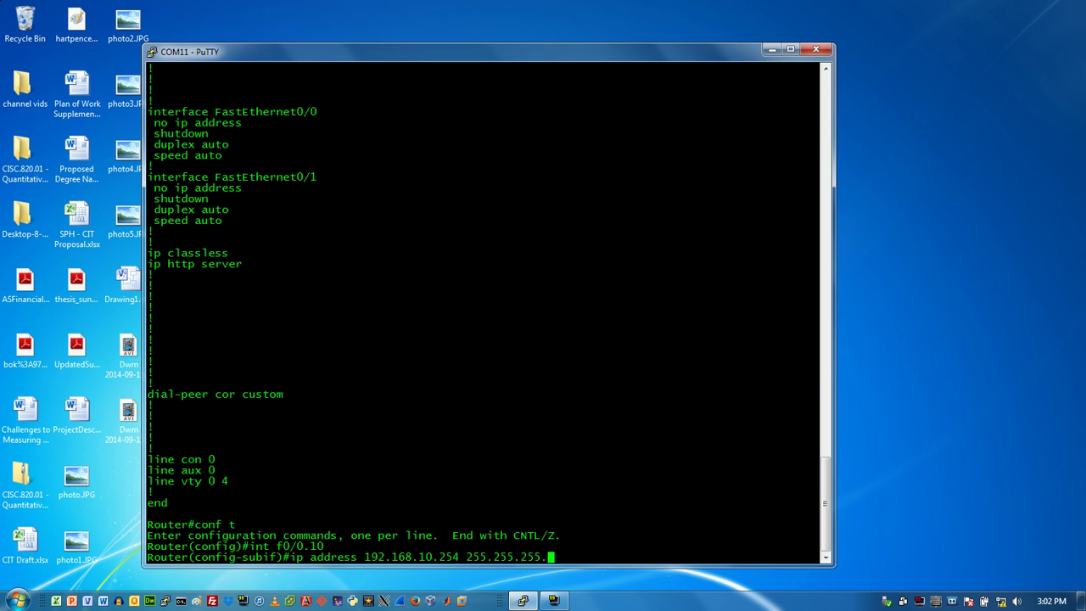
type("0")
key("Return")
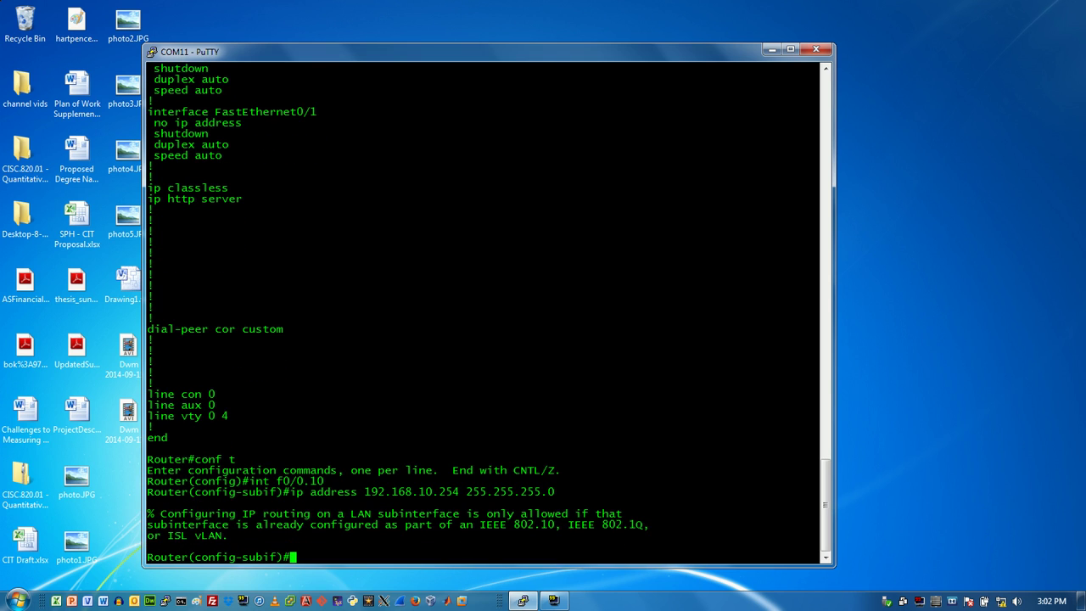
key("Return")
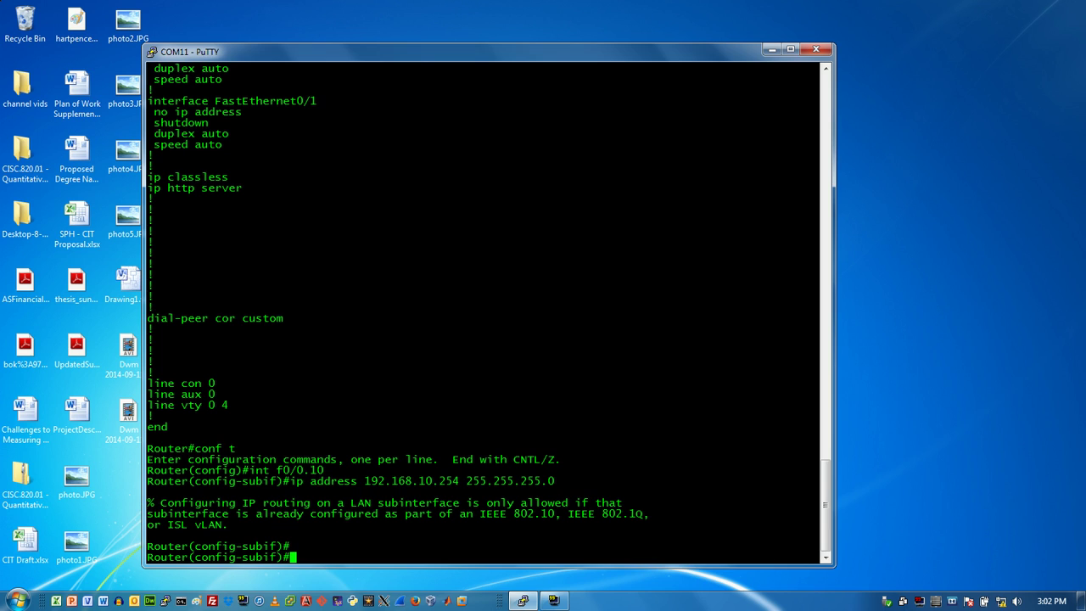
- Tag f0/0.10 with dot1Q VLAN 10 and reapply 192.168.10.254 255.255.255.0
type("enc")
key("Tab")
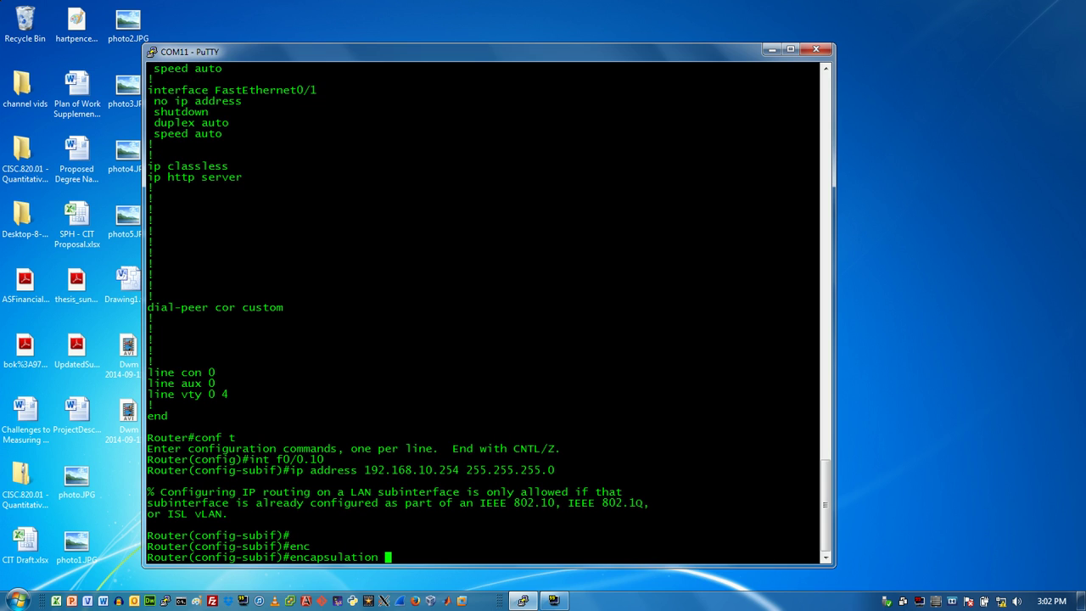
type("?")
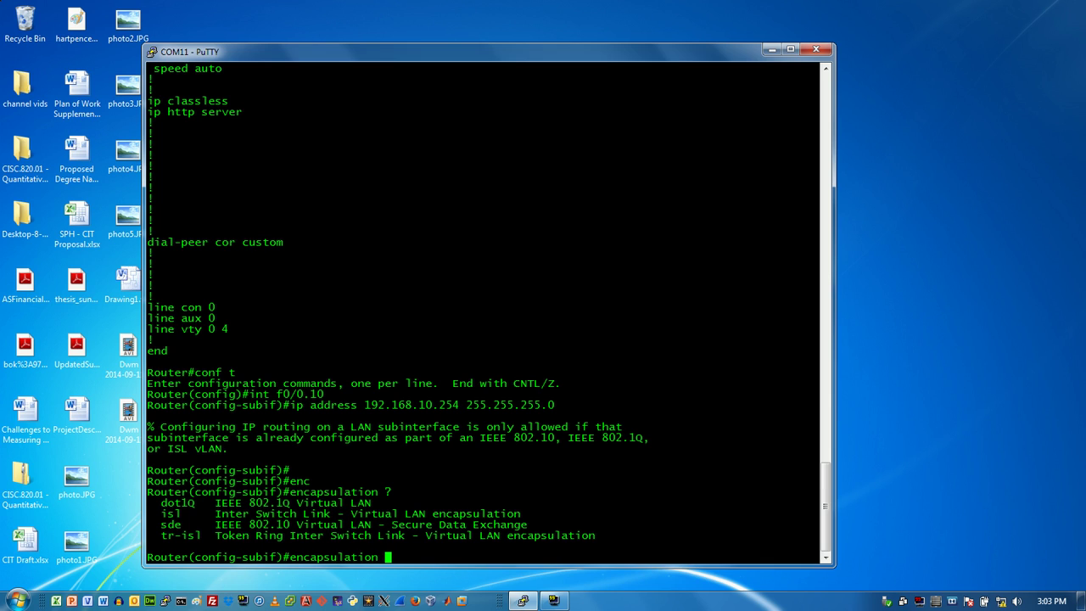
type("dot1q 10")
key("Return")
key("Up")
key("Up")
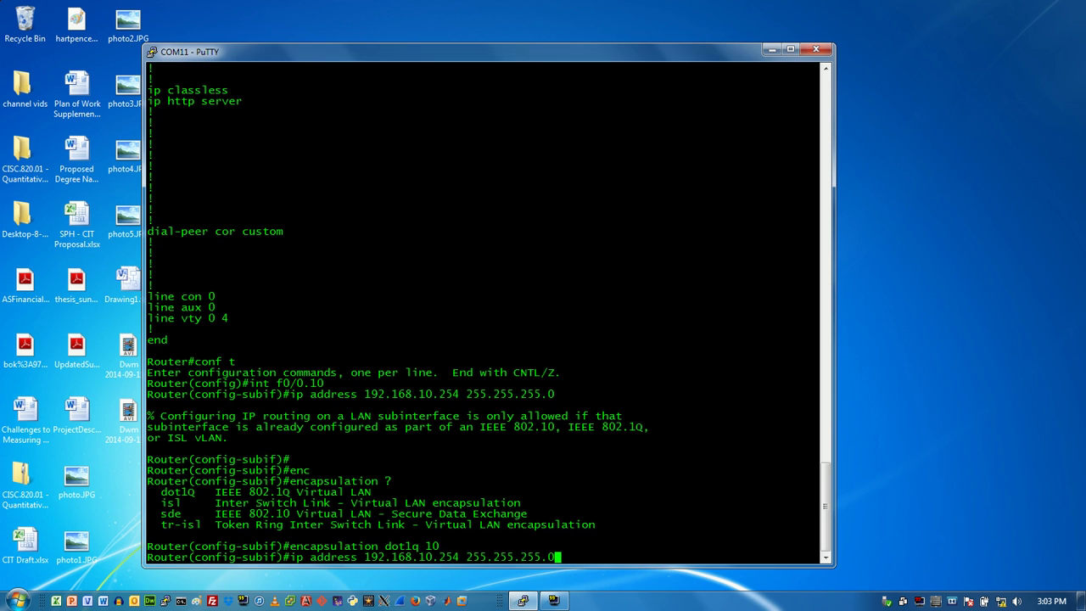
key("Return")
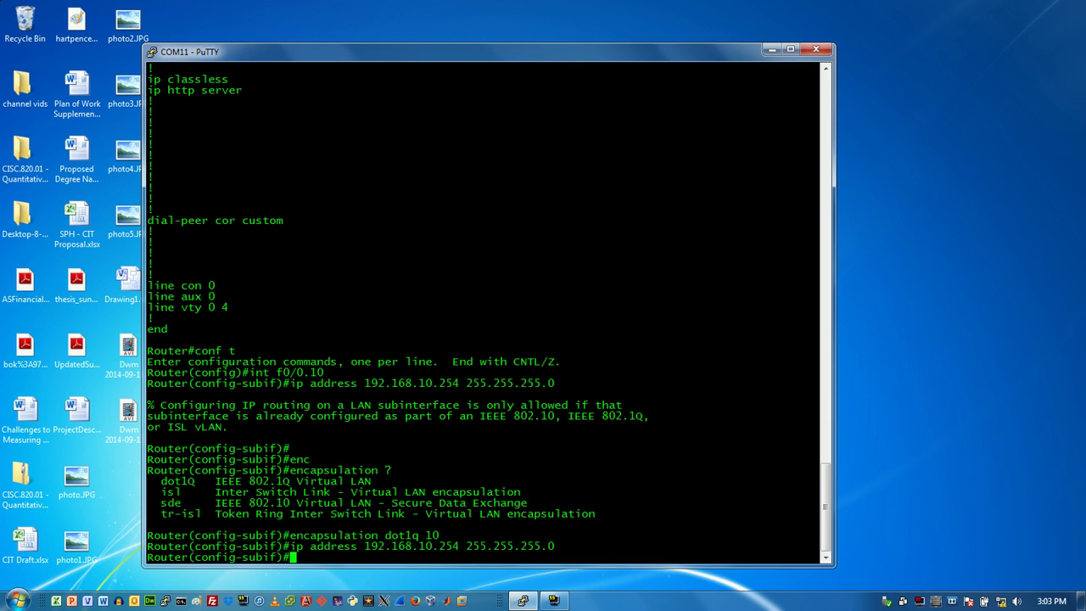
key("Return")
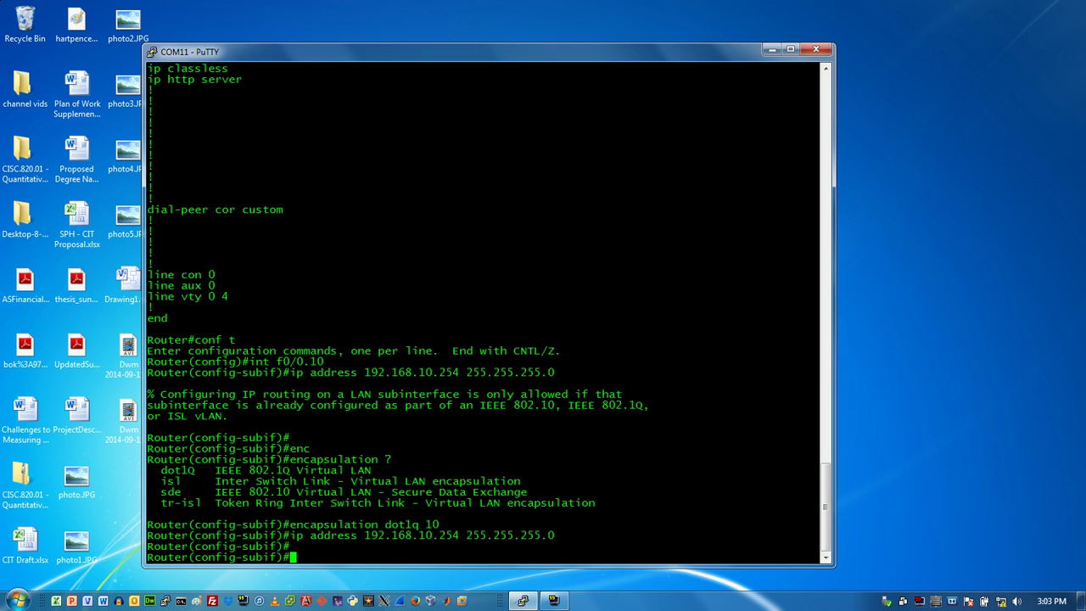
- Leave f0/0.10 and create sub-interface f0/0.20 from the recalled command
type("exit")
key("Return")
key("Up")
key("Up")
key("Up")
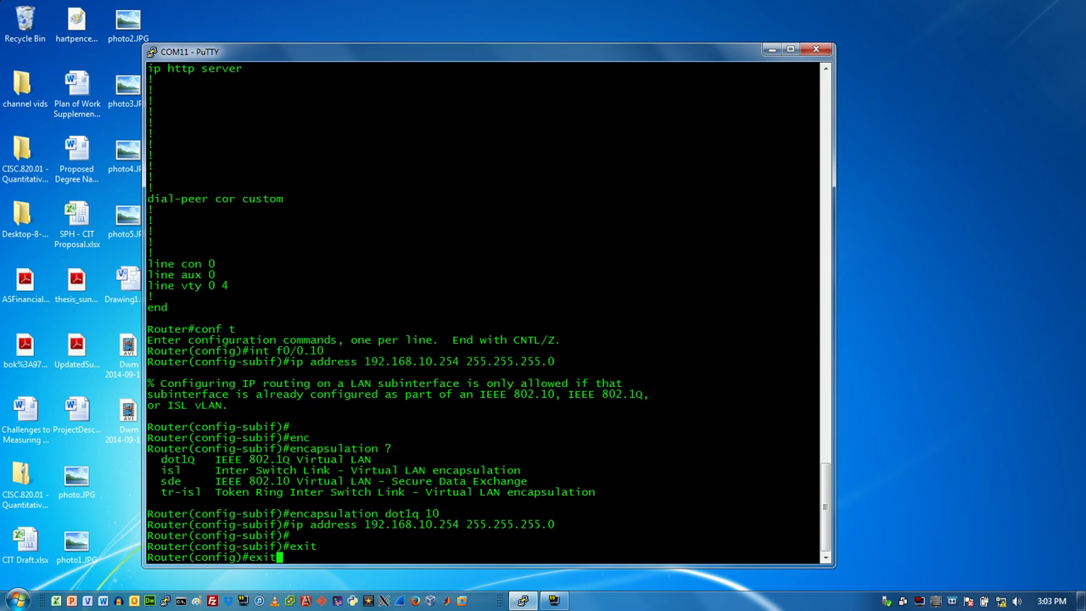
key("Down")
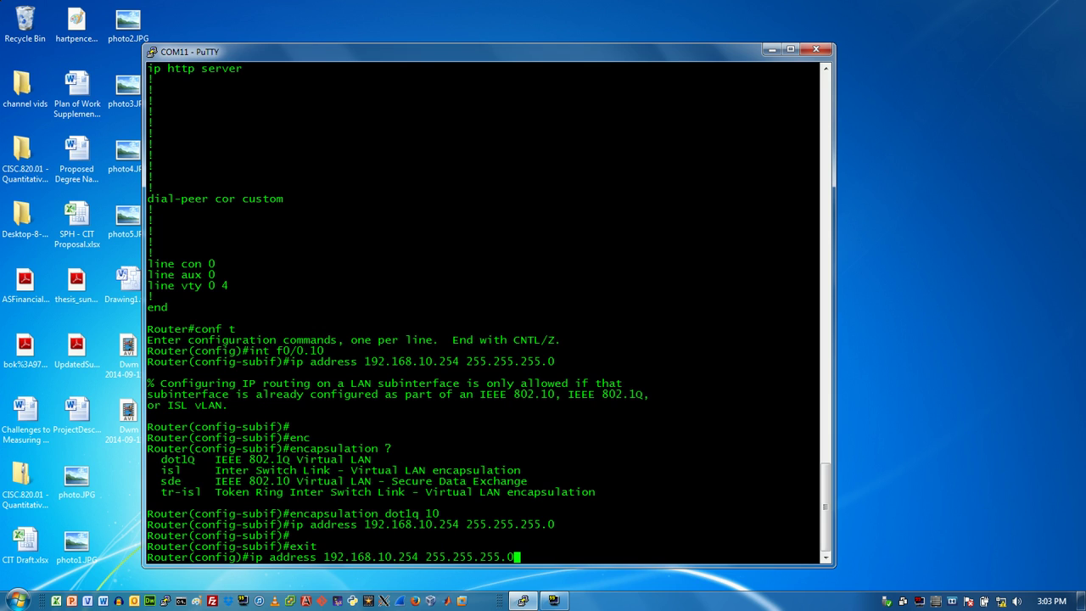
key("Up")
key("Up")
key("Up")
key("Up")
key("BackSpace")
key("BackSpace")
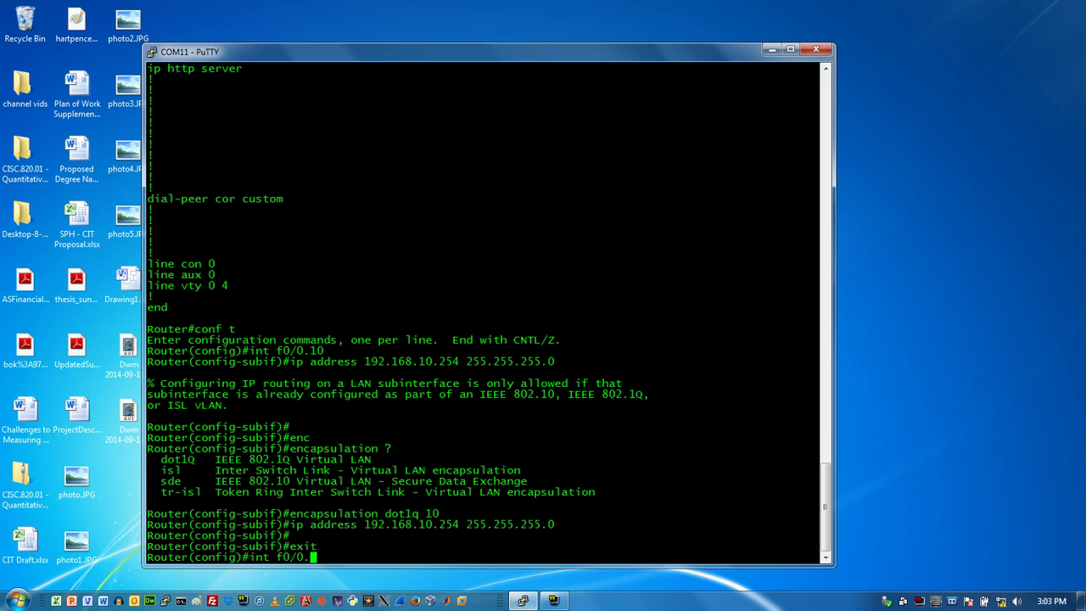
type("20")
key("Return")
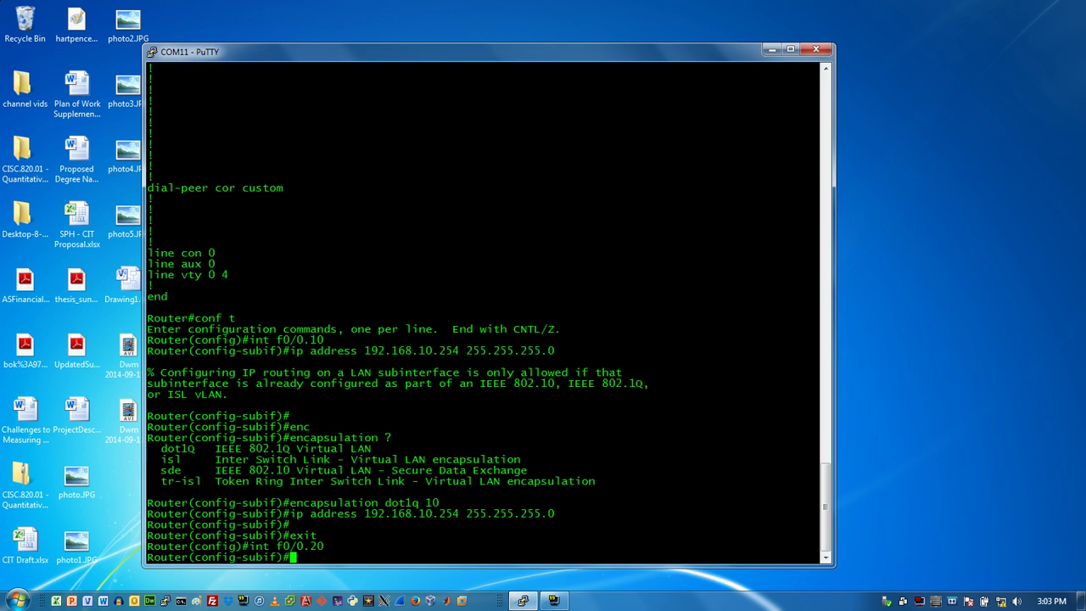
- Tag f0/0.20 with 'encapsulation dot1q 20'
key("Up")
key("Up")
key("Up")
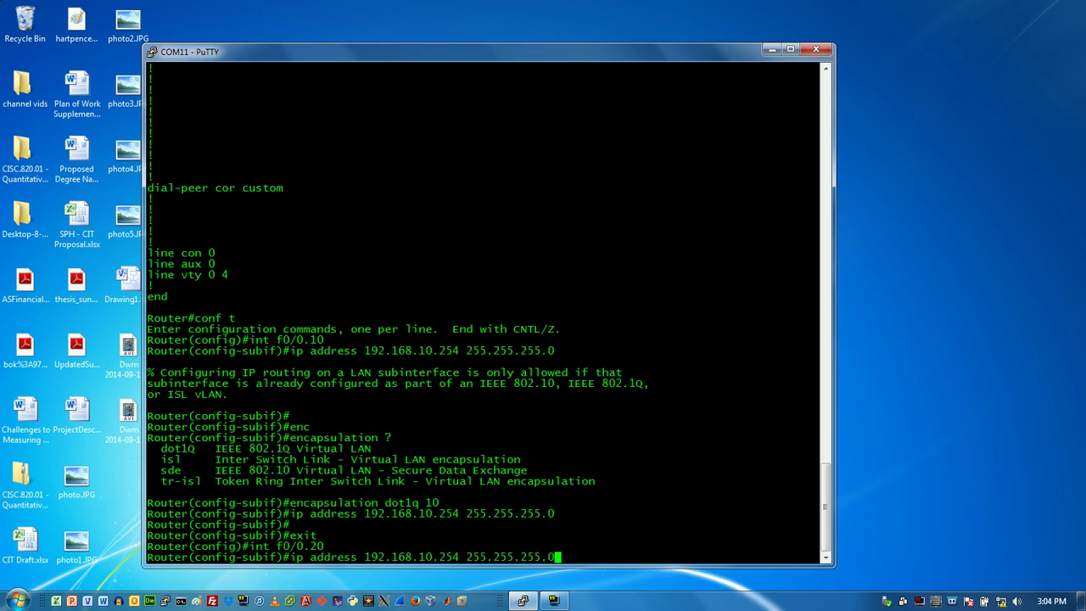
key("Up")
key("BackSpace")
key("BackSpace")
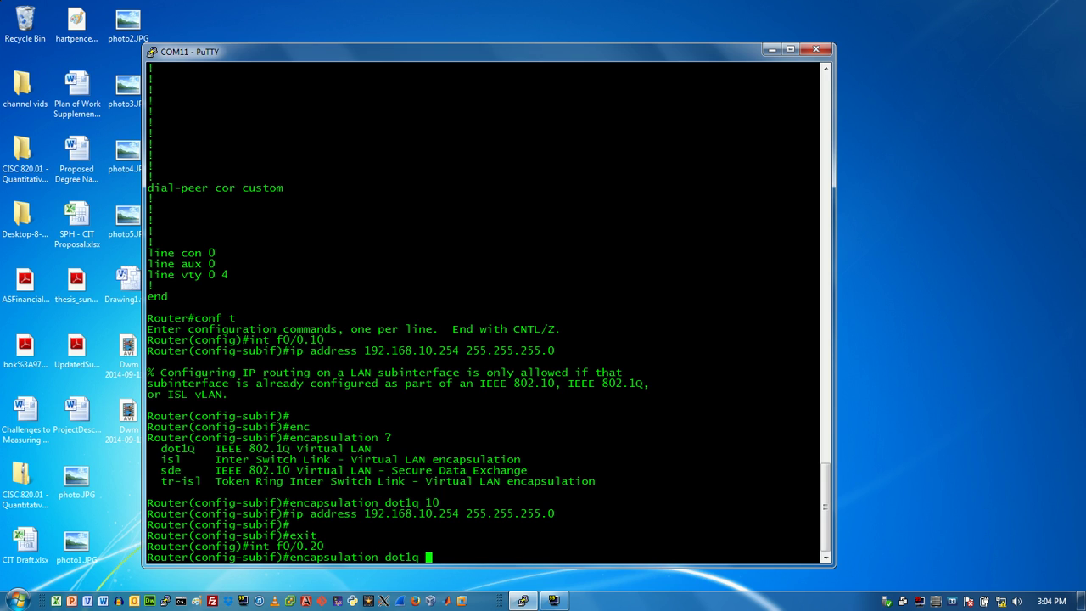
type("20")
key("Return")
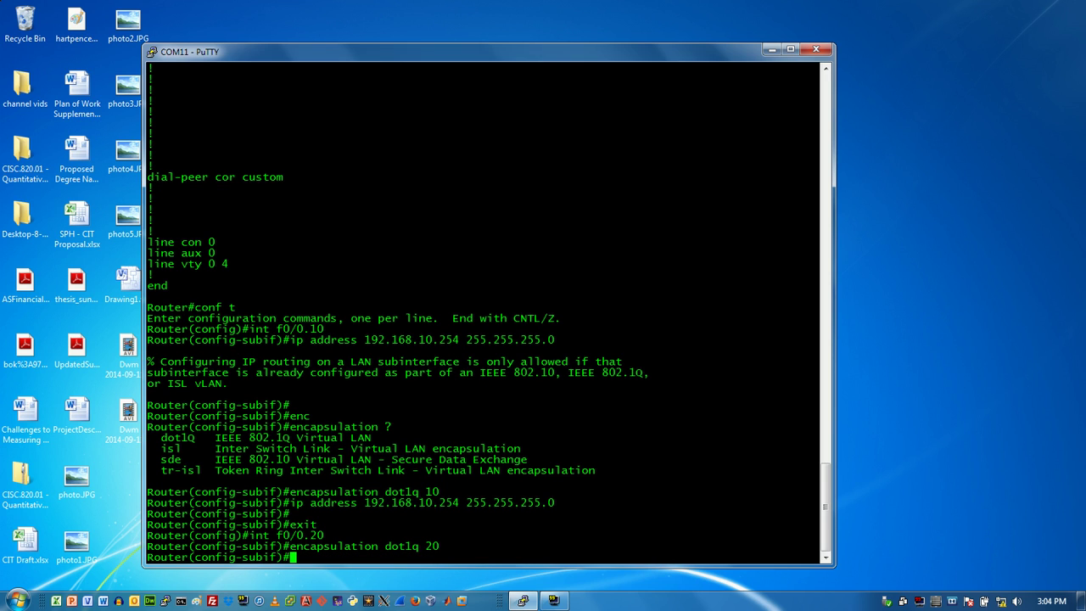
- Address f0/0.20 as 192.168.20.254 255.255.255.0 and exit configuration mode
key("Up")
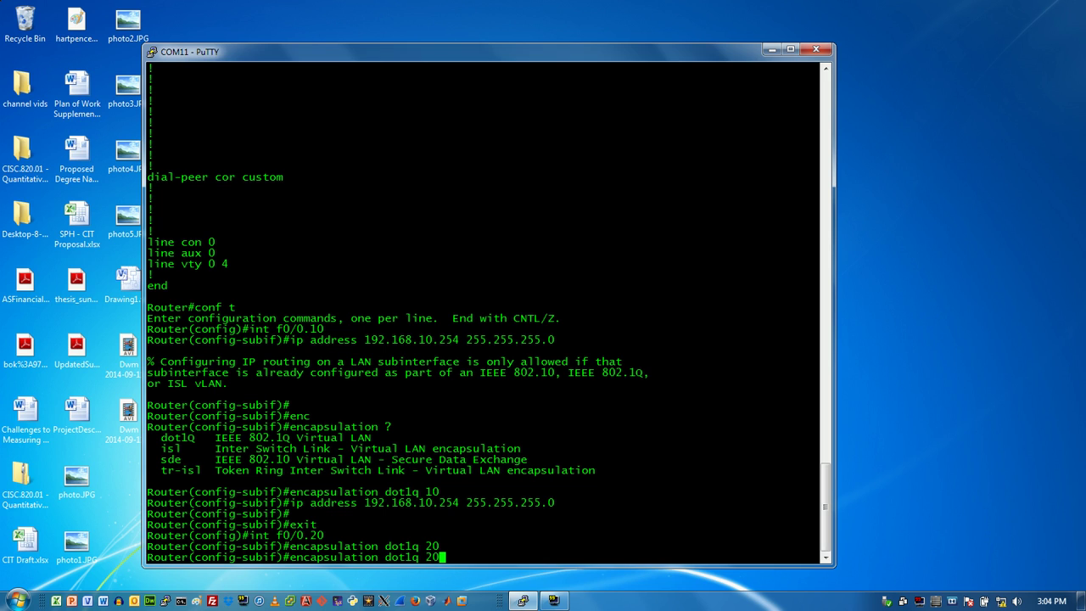
key("Up")
key("Up")
key("Up")
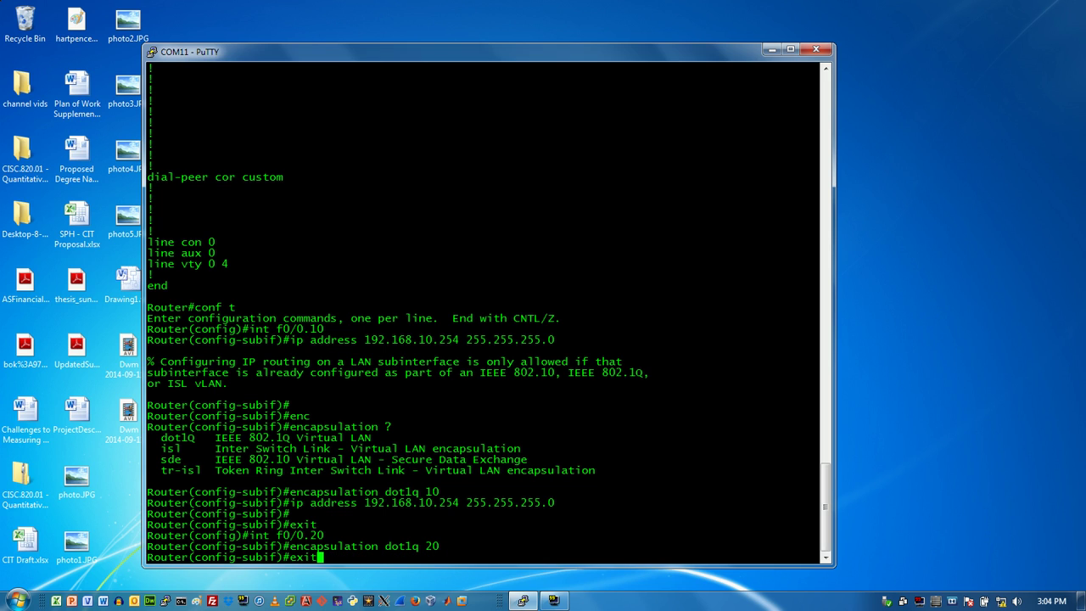
key("BackSpace")
key("Left")
key("Left")
key("Left")
key("Left")
key("Left")
key("Left")
key("Left")
key("Left")
key("Left")
key("Left")
key("Left")
key("Left")
key("Left")
key("Left")
key("Left")
key("Left")
key("Left")
key("Left")
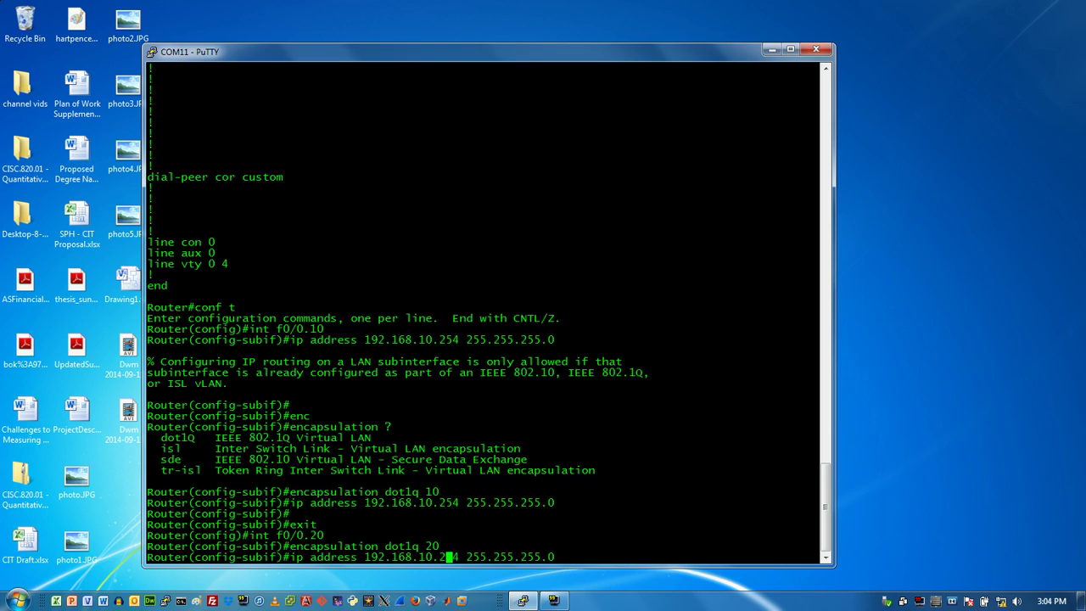
key("BackSpace")
type("2")
key("Return")
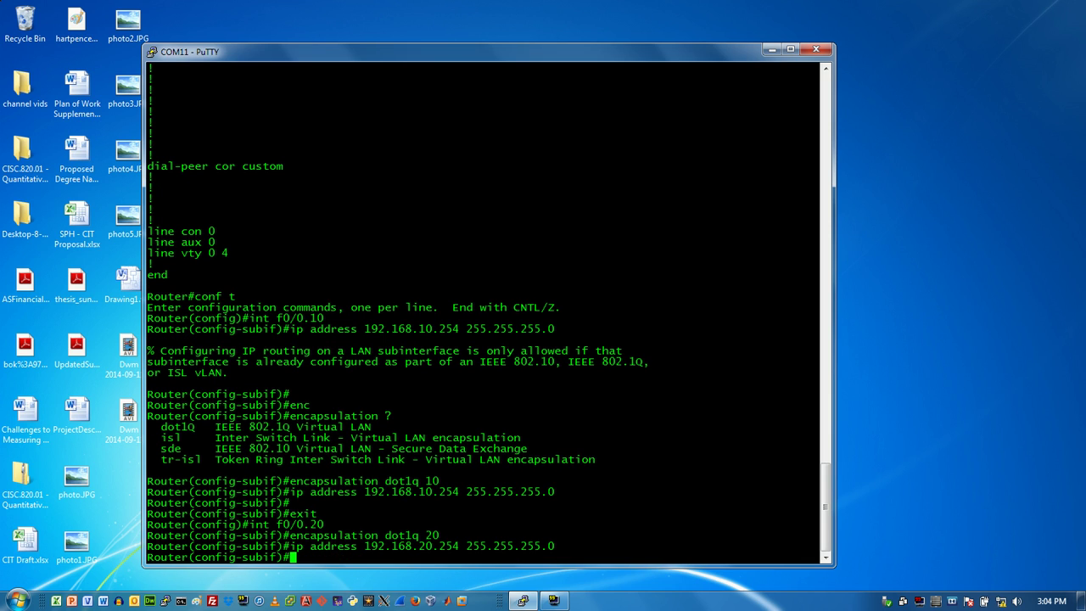
key("ctrl+z")
- Check the route table, then enable FastEthernet0/0 with 'no shut' and exit configuration mode
type("sh r")
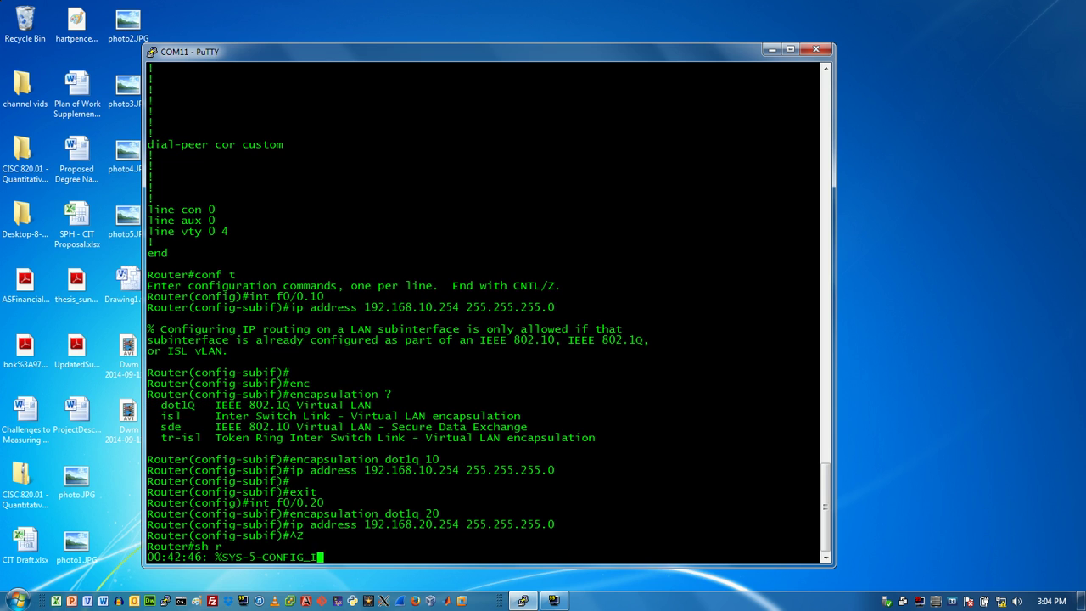
type("ip route")
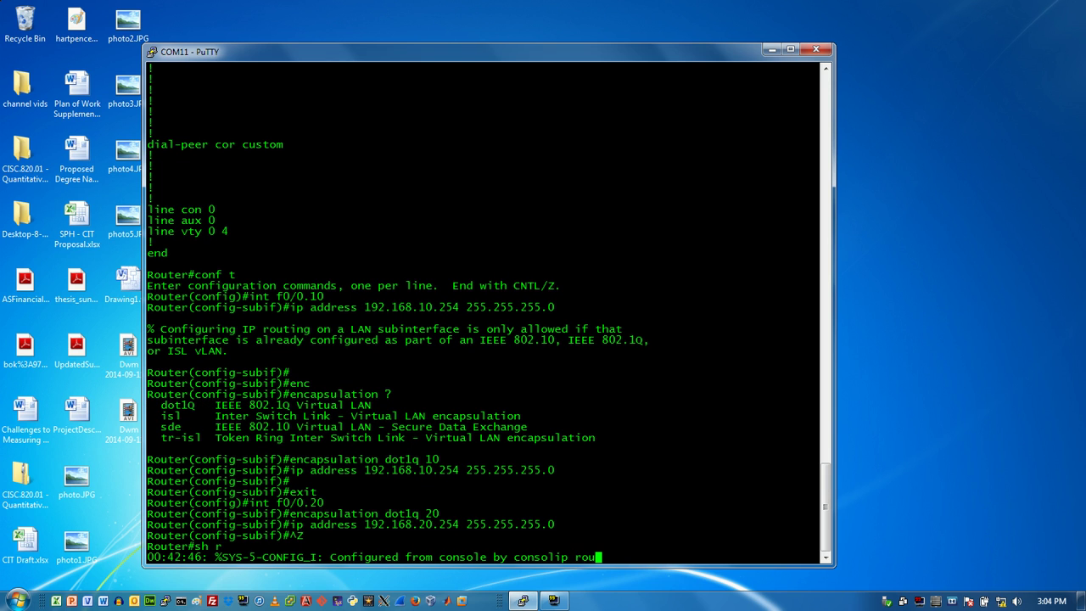
key("Return")
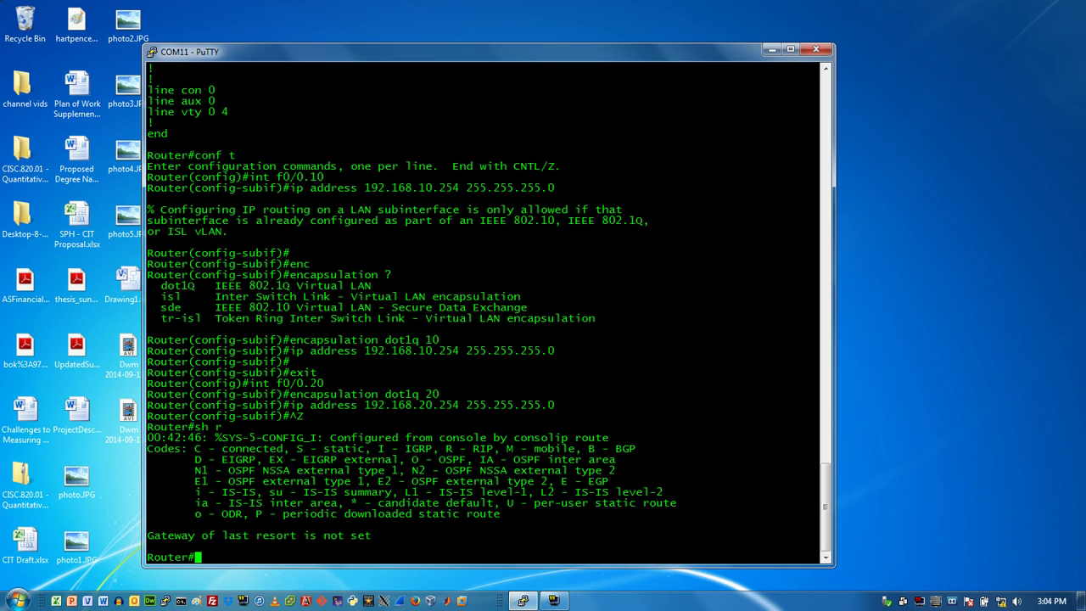
type("conf t")
key("Return")
type("int f0/0")
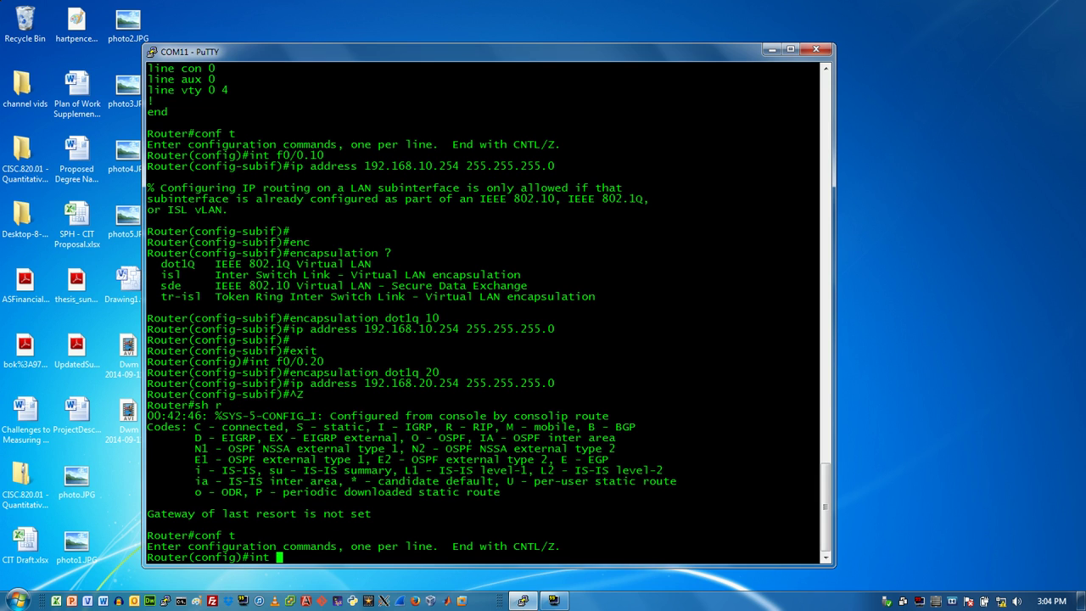
key("Return")
type("nfig-if)#s")
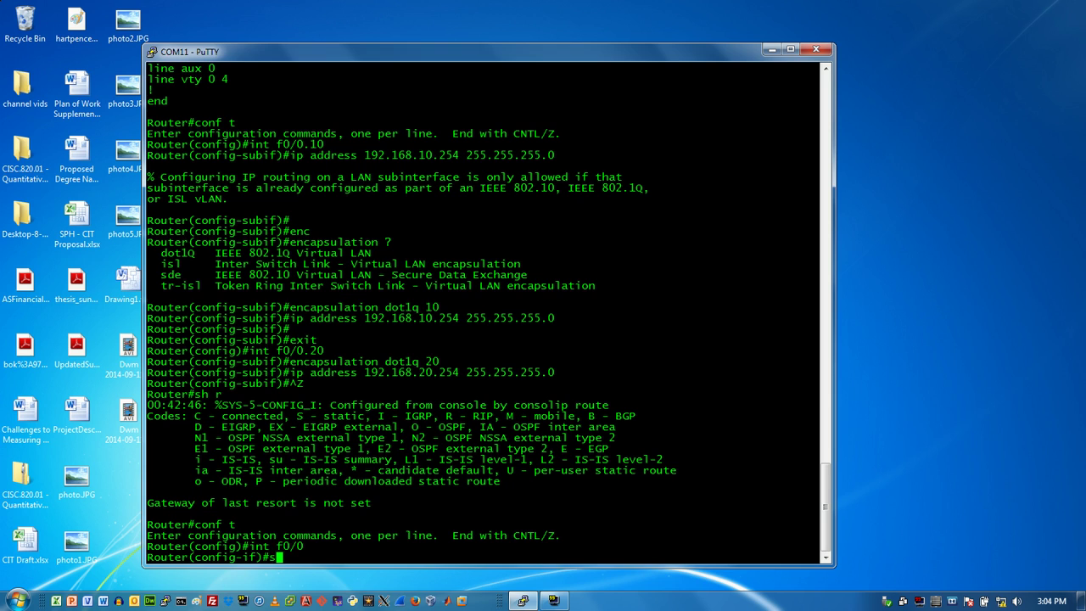
type("o shut")
key("Return")
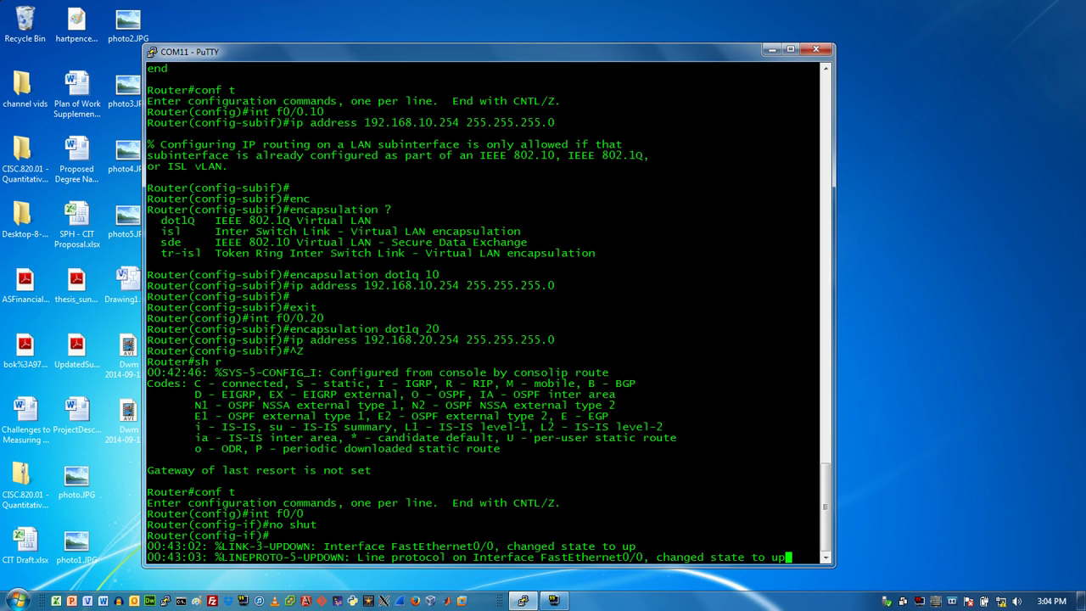
key("Return")
key("Return")
key("ctrl+z")
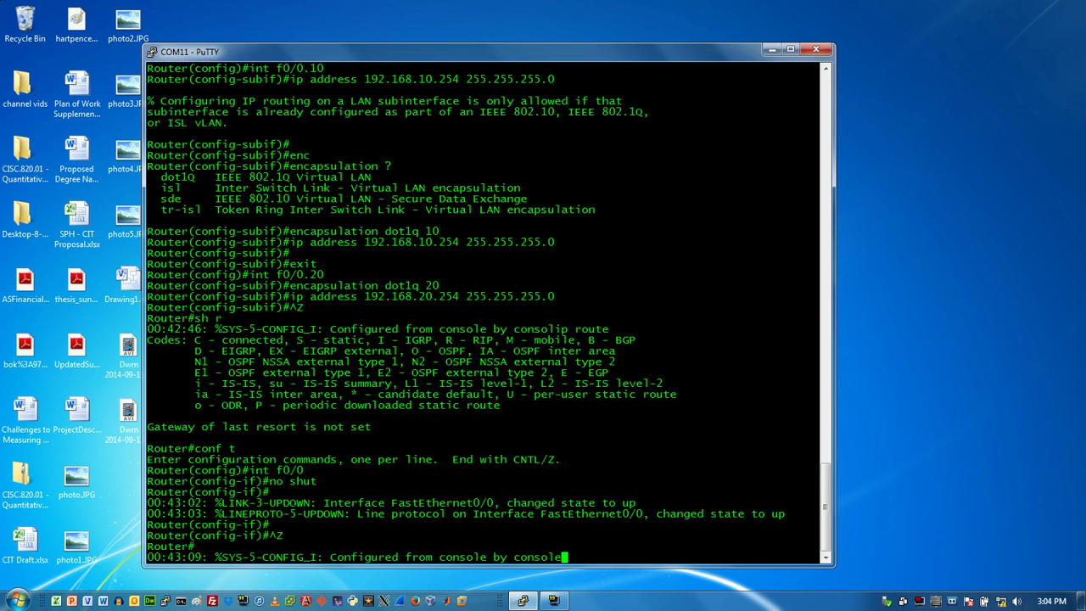
key("Return")
key("Return")
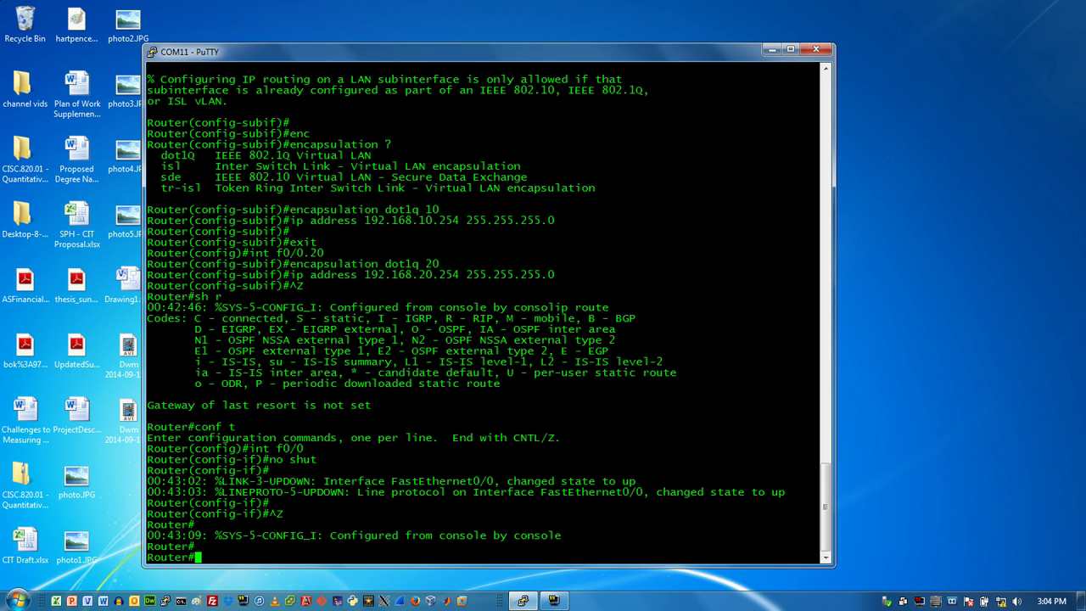
- Confirm 192.168.10.0/24 and 192.168.20.0/24 show as connected routes, then switch to Command Prompt
type("sh ip route")
key("Return")
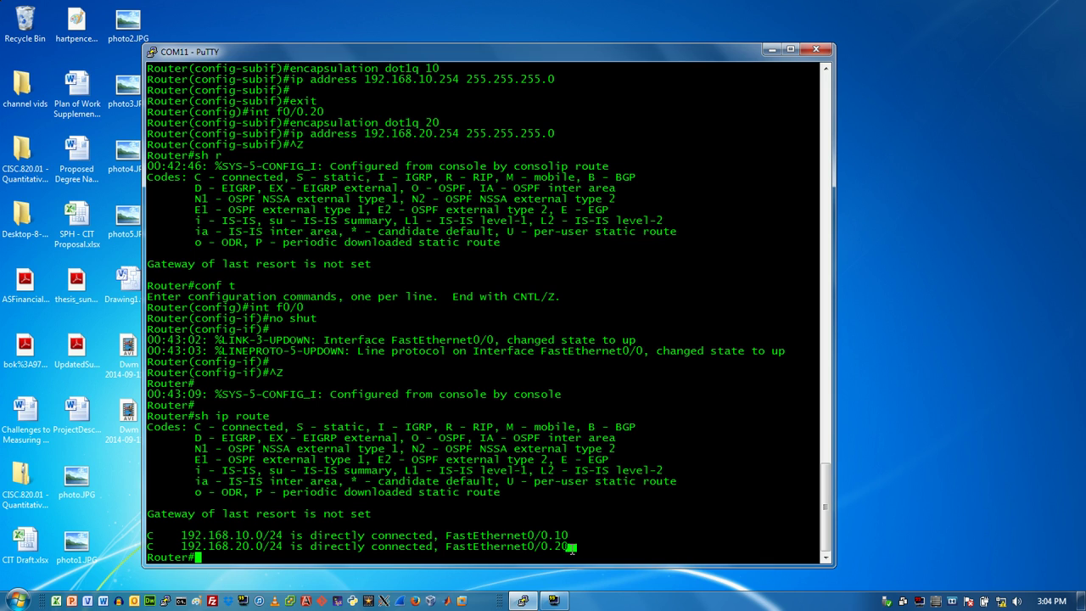
left_click_drag(570, 548, 154, 534)
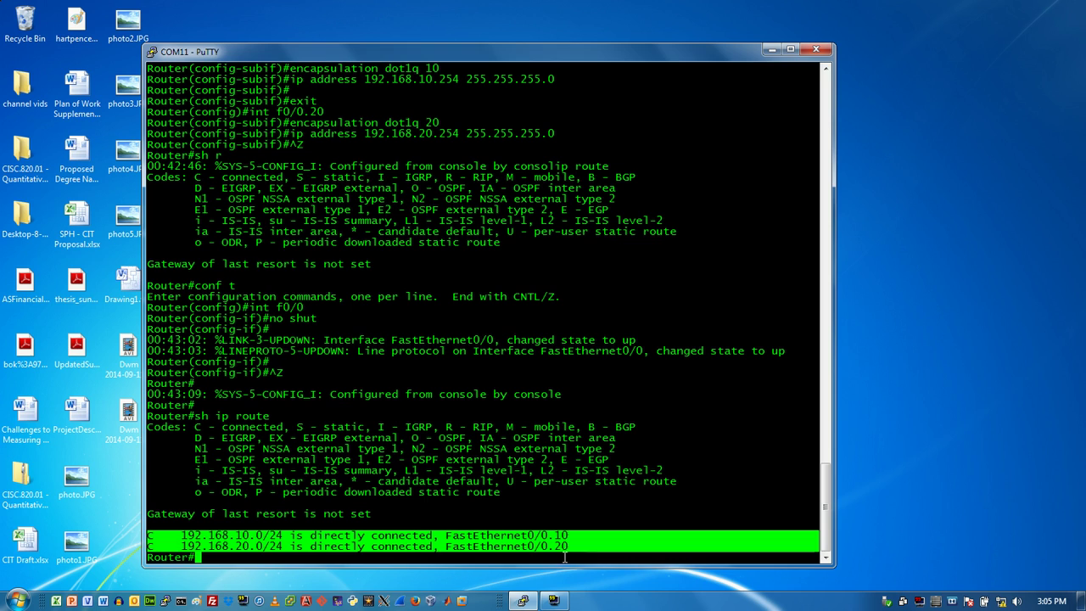
left_click(565, 556)
key("Return")
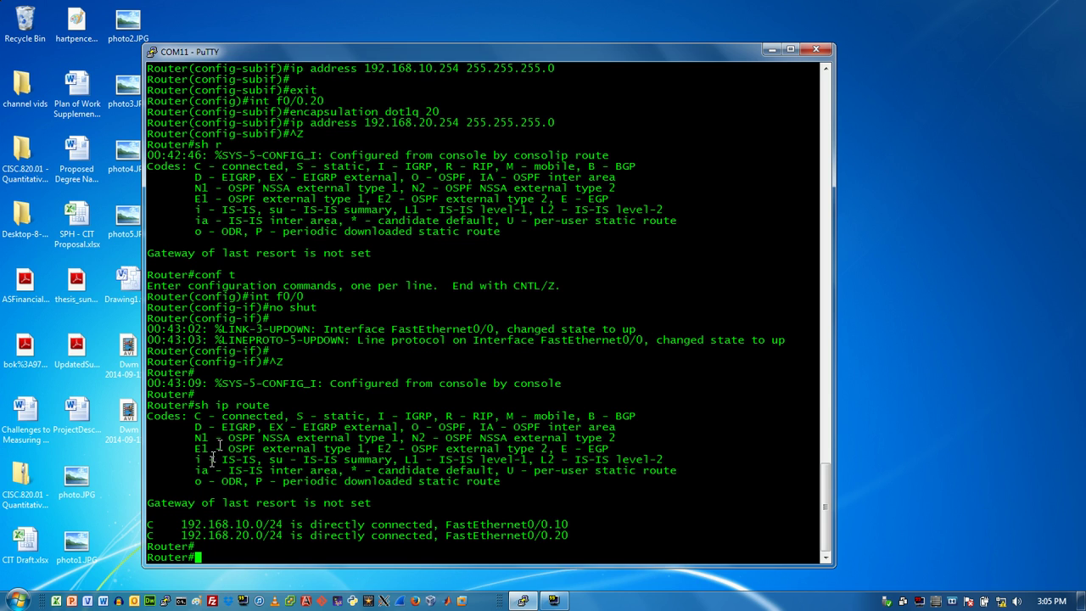
left_click(181, 603)
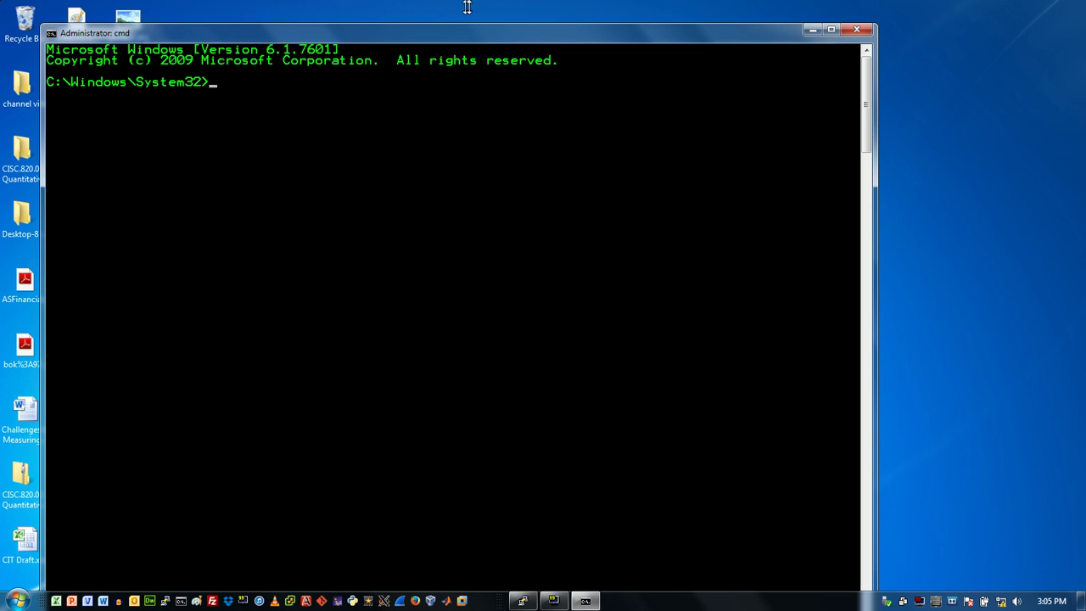
- Run ipconfig to check the PC's 192.168.10.1 address and 192.168.10.254 gateway
left_click_drag(468, 33, 481, 15)
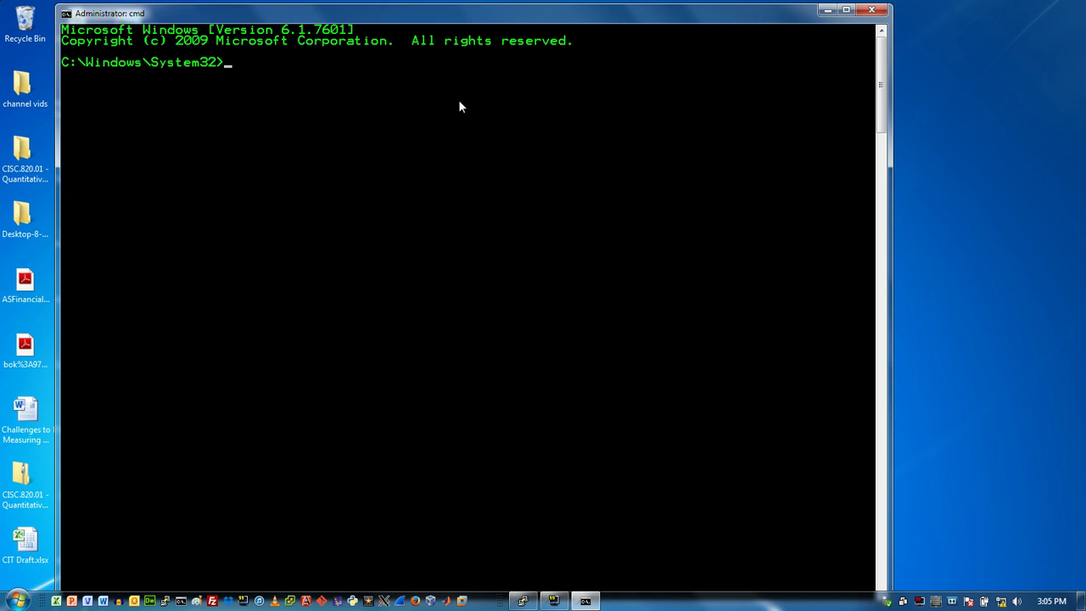
type("ipconfig")
key("Return")
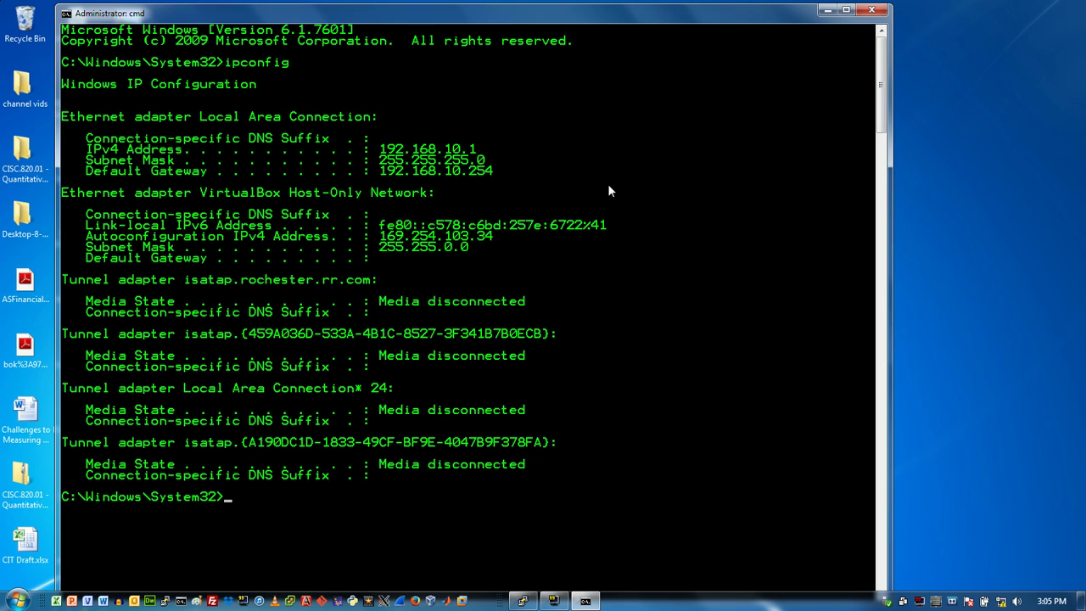
- Ping the gateway 192.168.10.254 twice to confirm it replies
type("ping 192.168.10.254")
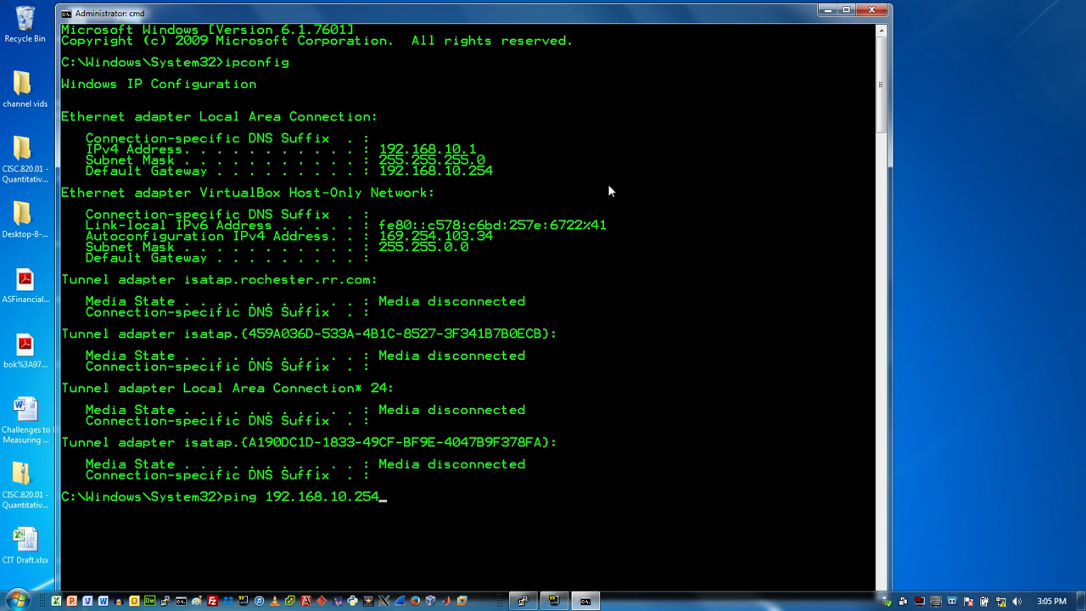
key("Return")
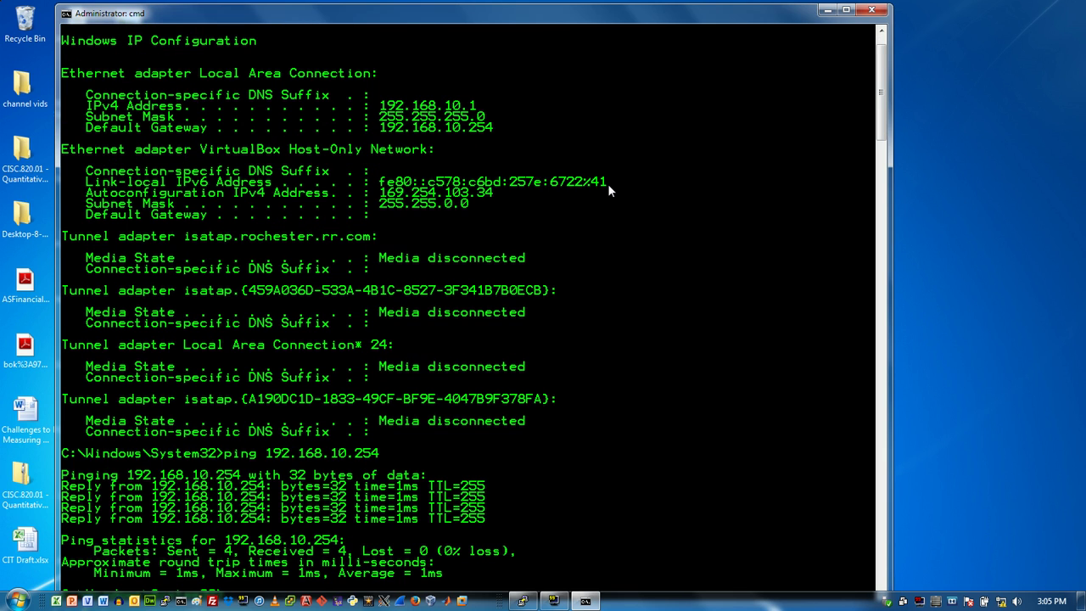
key("Up")
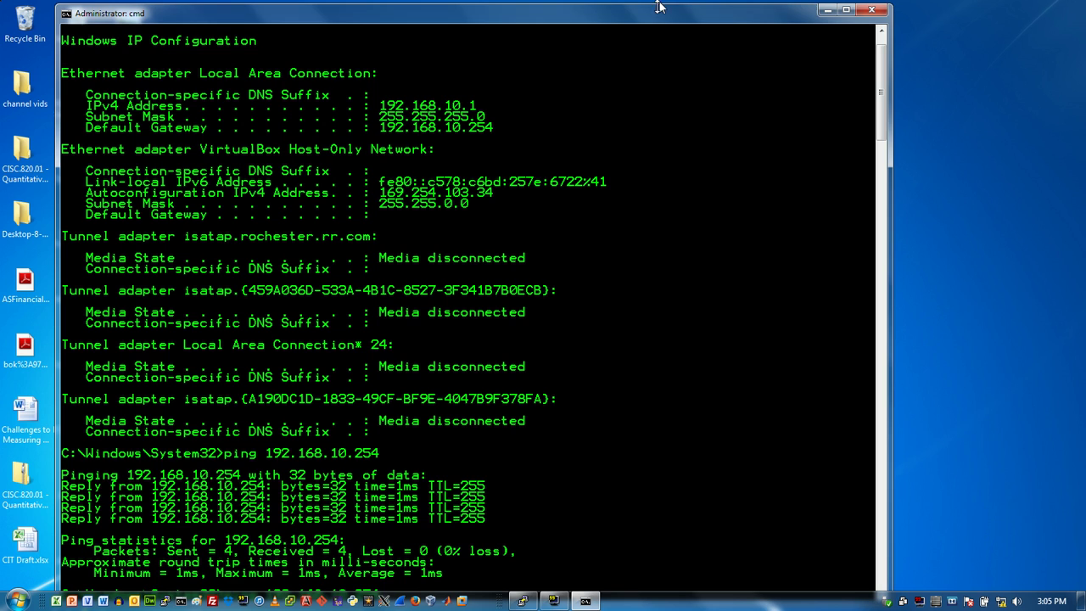
left_click_drag(663, 5, 674, 44)
key("Return")
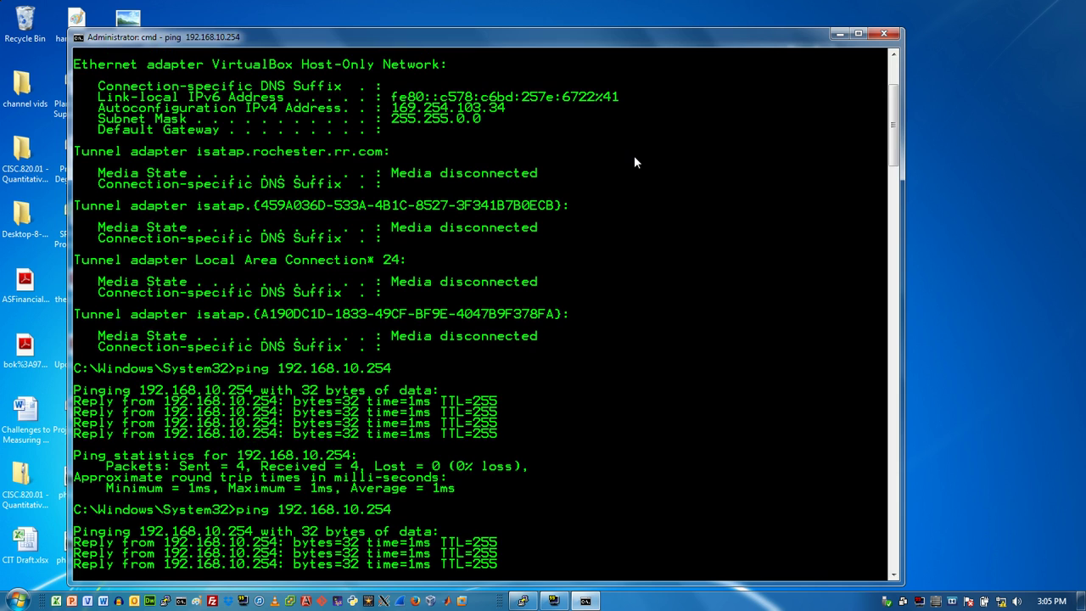
- Ping the router's 192.168.20.254 address and then the host 192.168.20.1
key("Return")
key("Up")
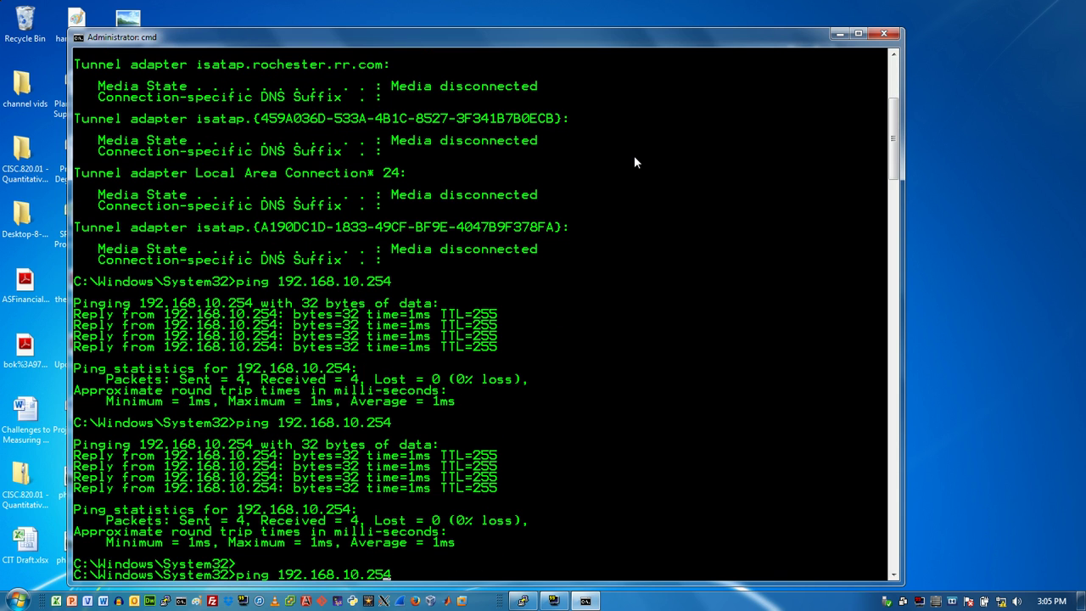
key("Left")
key("Left")
key("Left")
key("Left")
left_click_drag(645, 36, 669, 36)
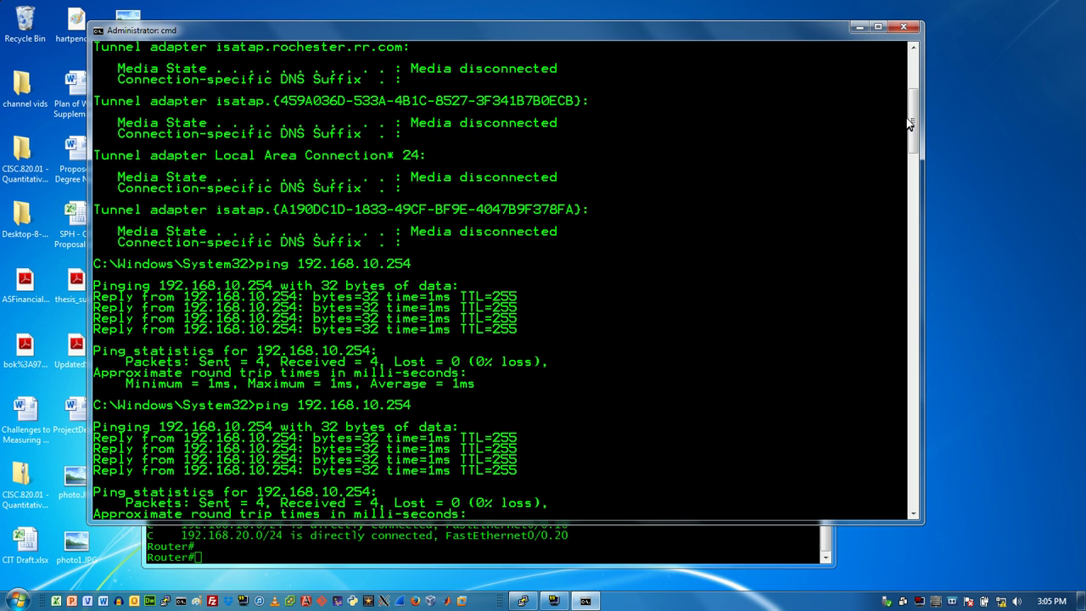
left_click_drag(909, 124, 912, 171)
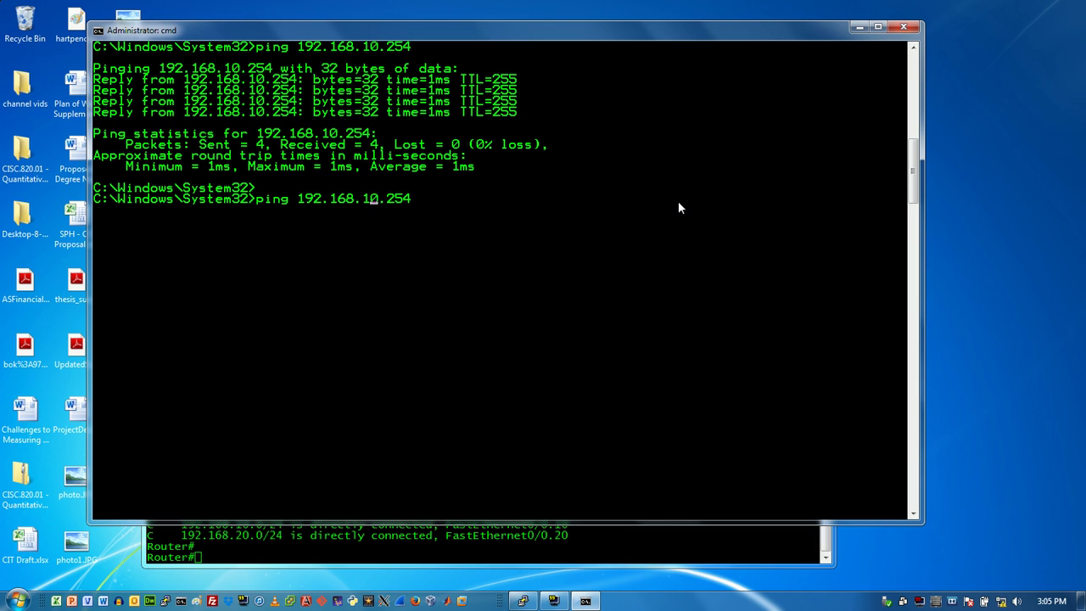
key("BackSpace")
type("2")
key("Return")
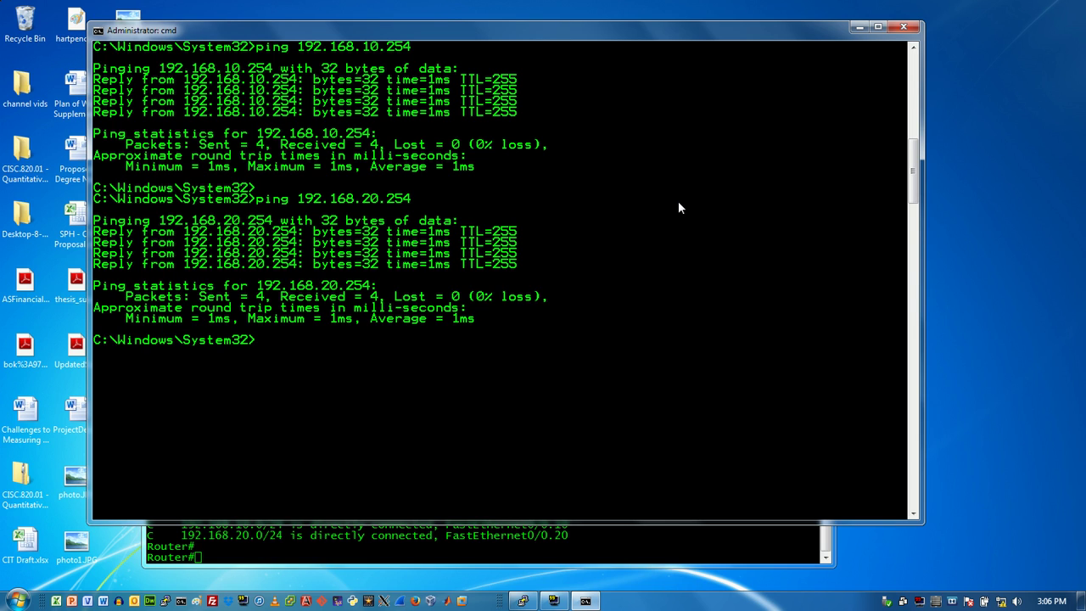
type("ping 192.168.20.1")
key("Return")
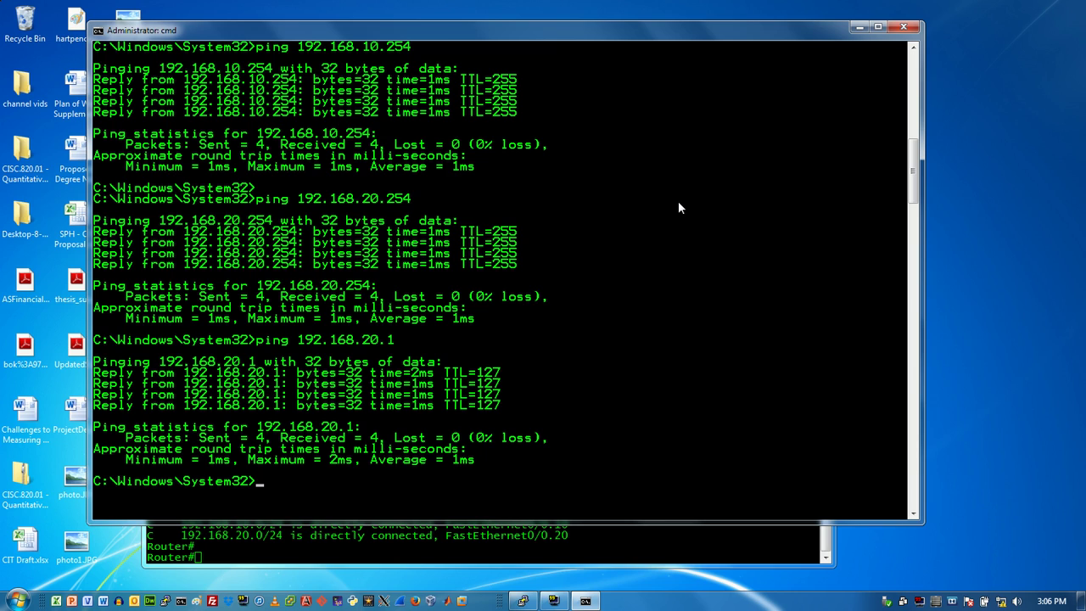
- Run 'tracert 192.168.20.1' to trace the path to the VLAN 20 host
type("tracert 192.168.20.1")
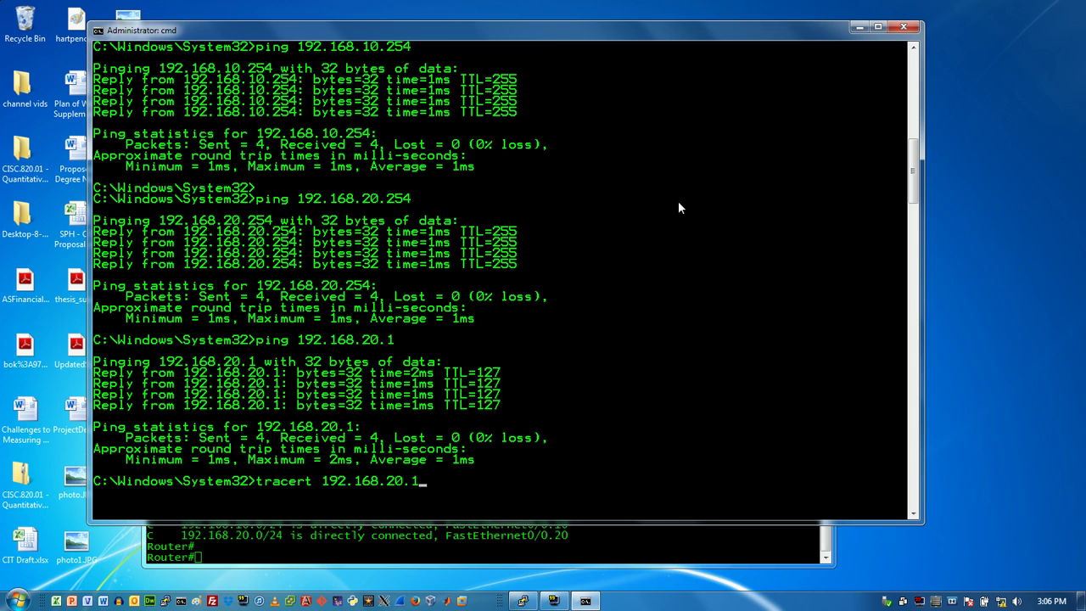
key("Return")
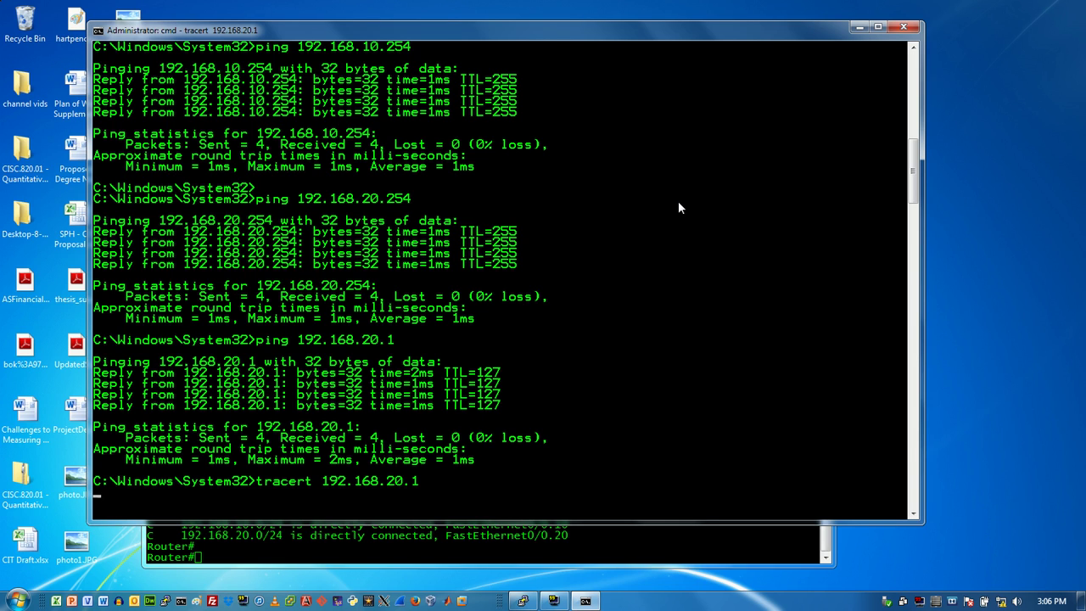